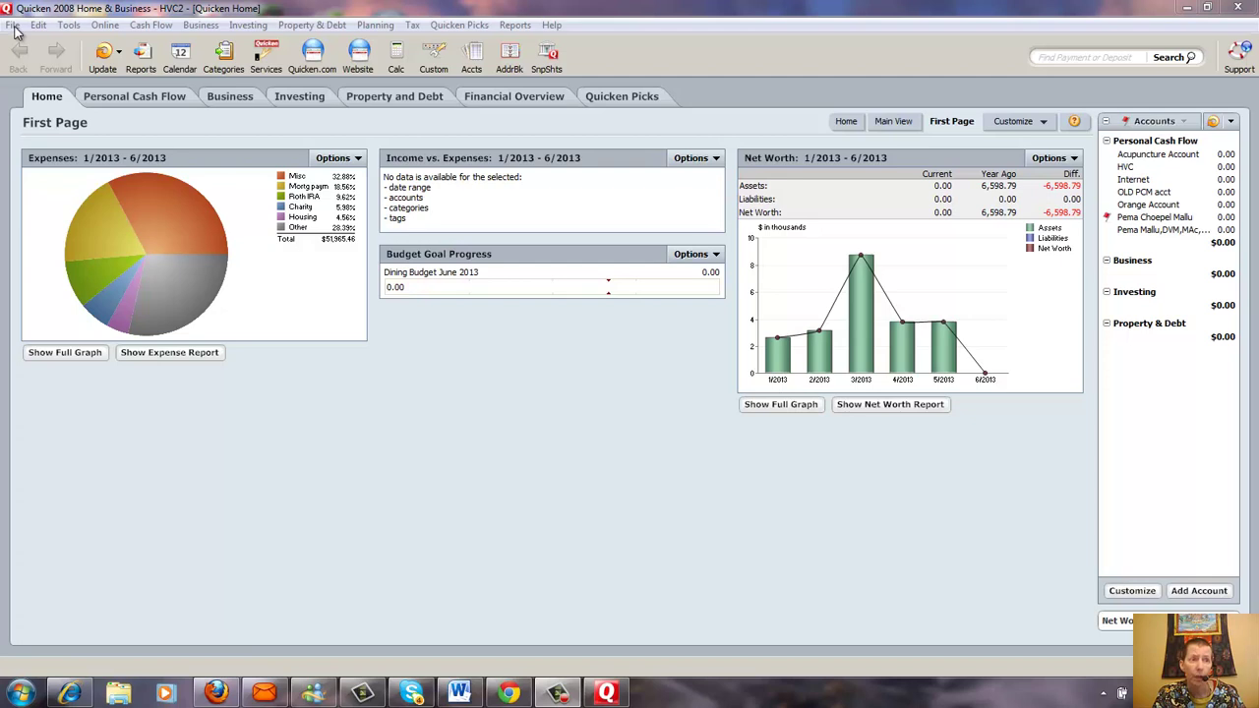
Start creating a new Quicken account rather than a new file from File > New
click(13, 26)
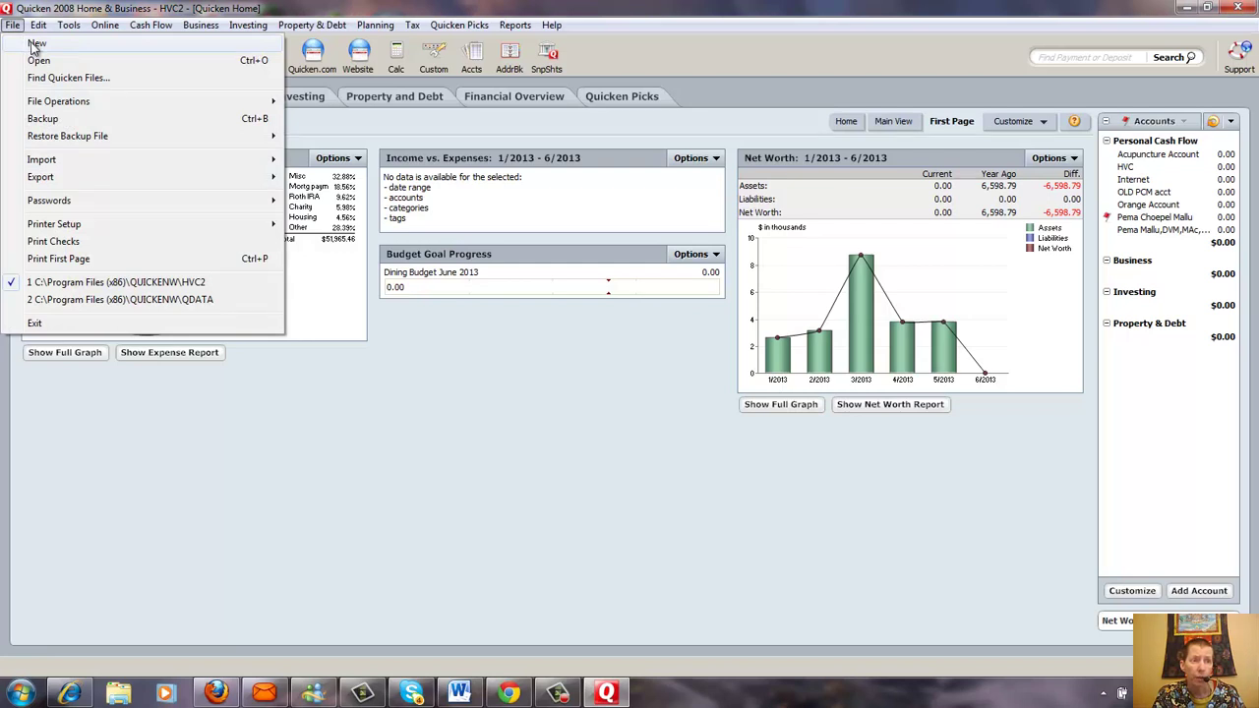
click(35, 45)
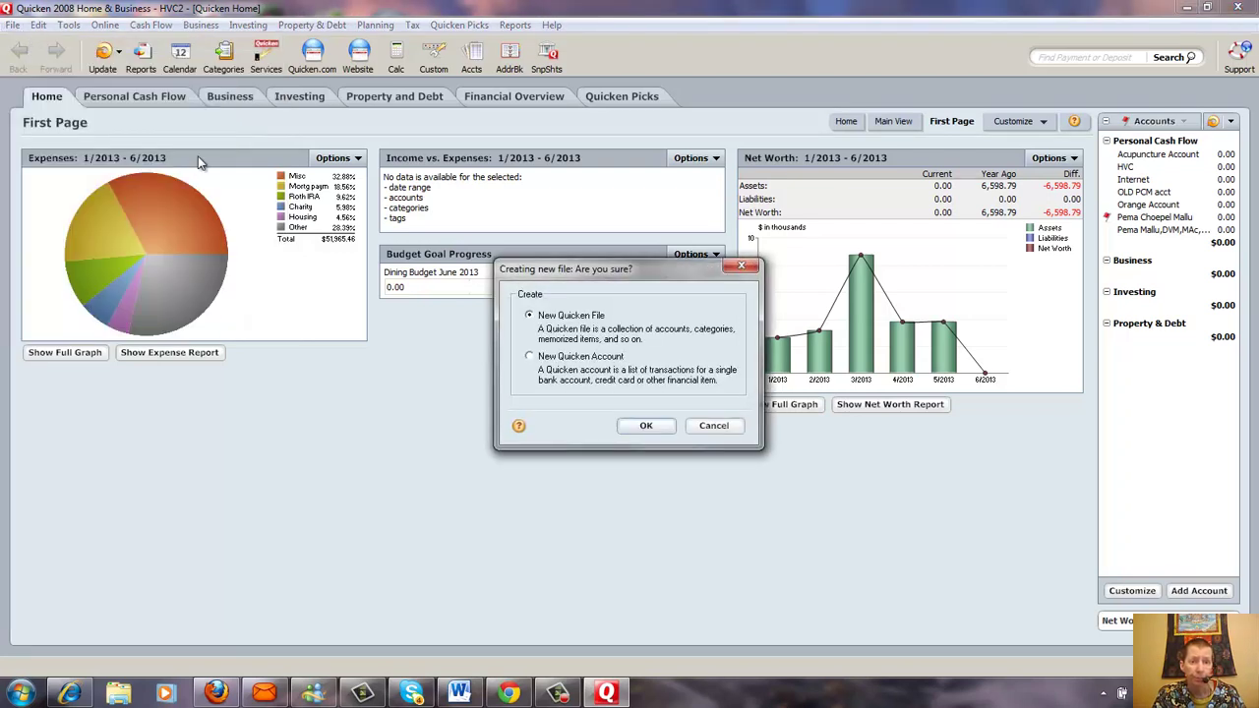
click(531, 360)
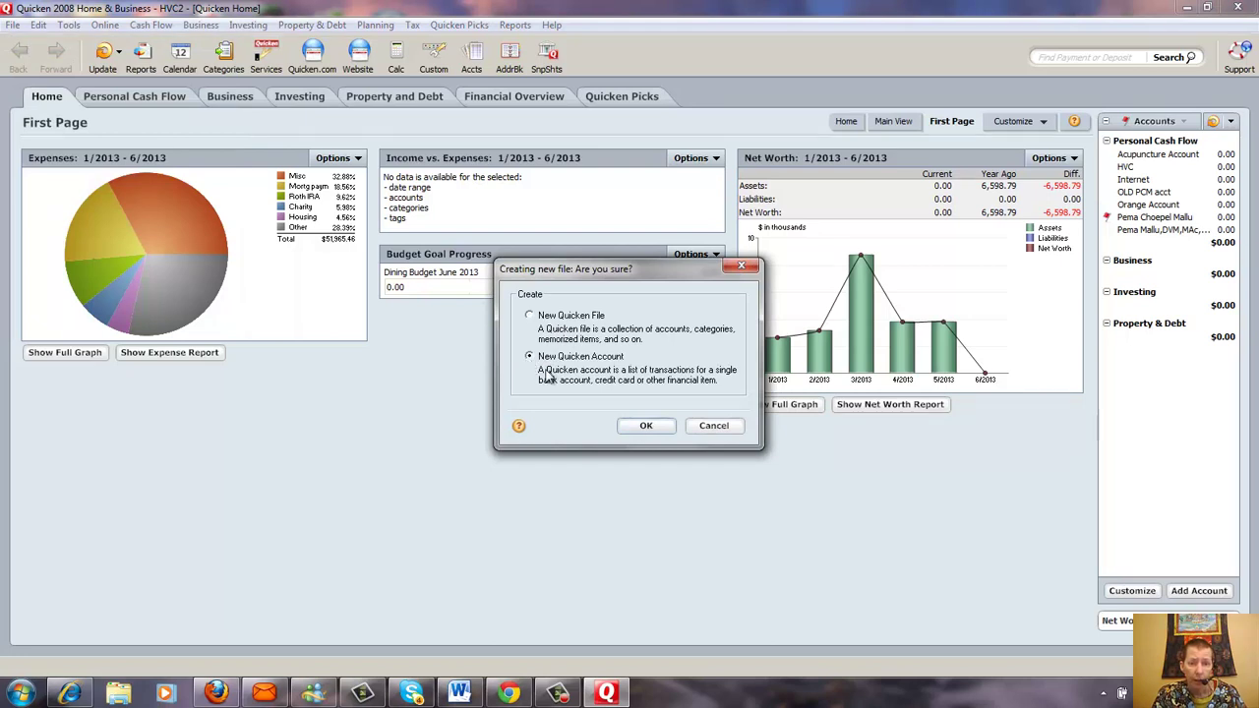
click(635, 425)
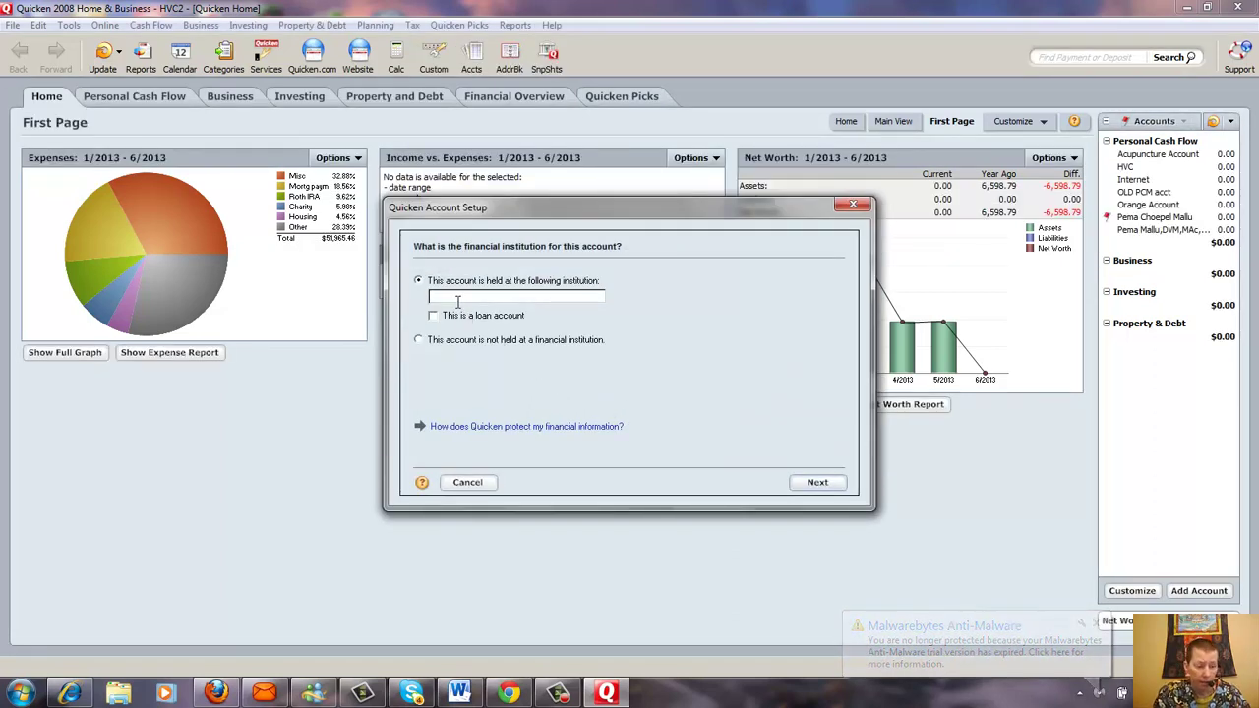
Set up a TD Bank Online Banking checking account named Checking, declining the online banking connection
text(TD Ameritrade)
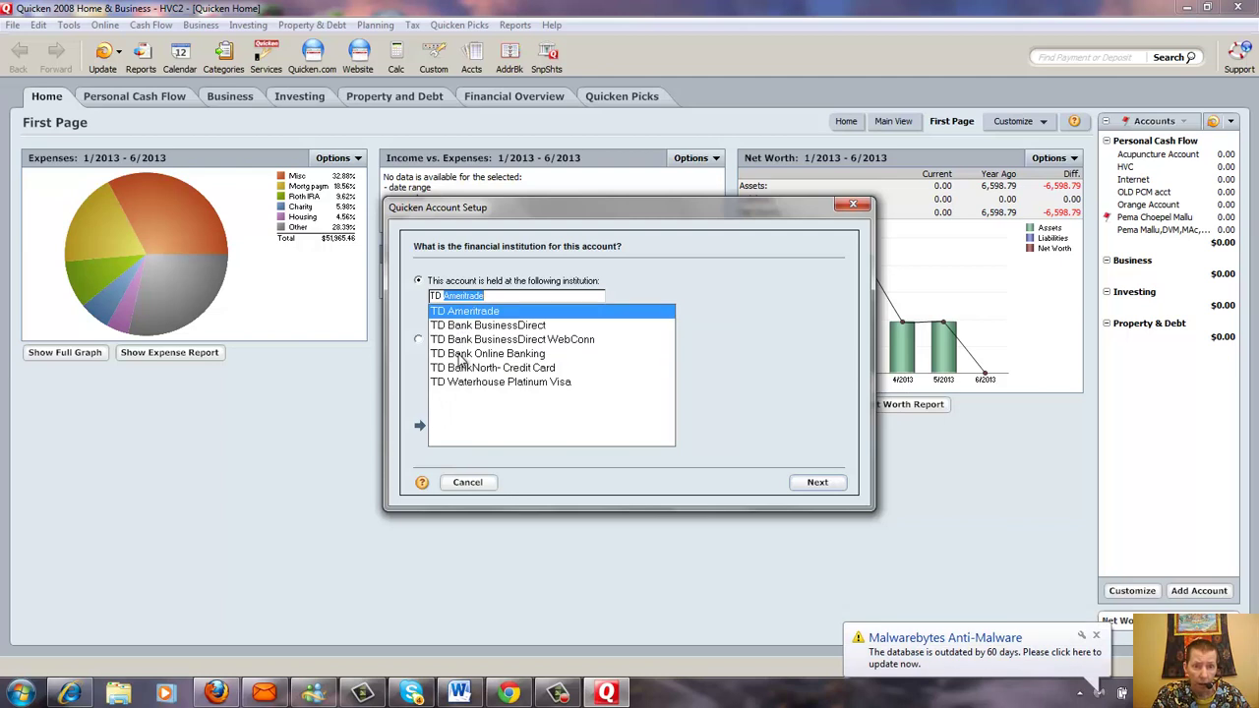
click(457, 355)
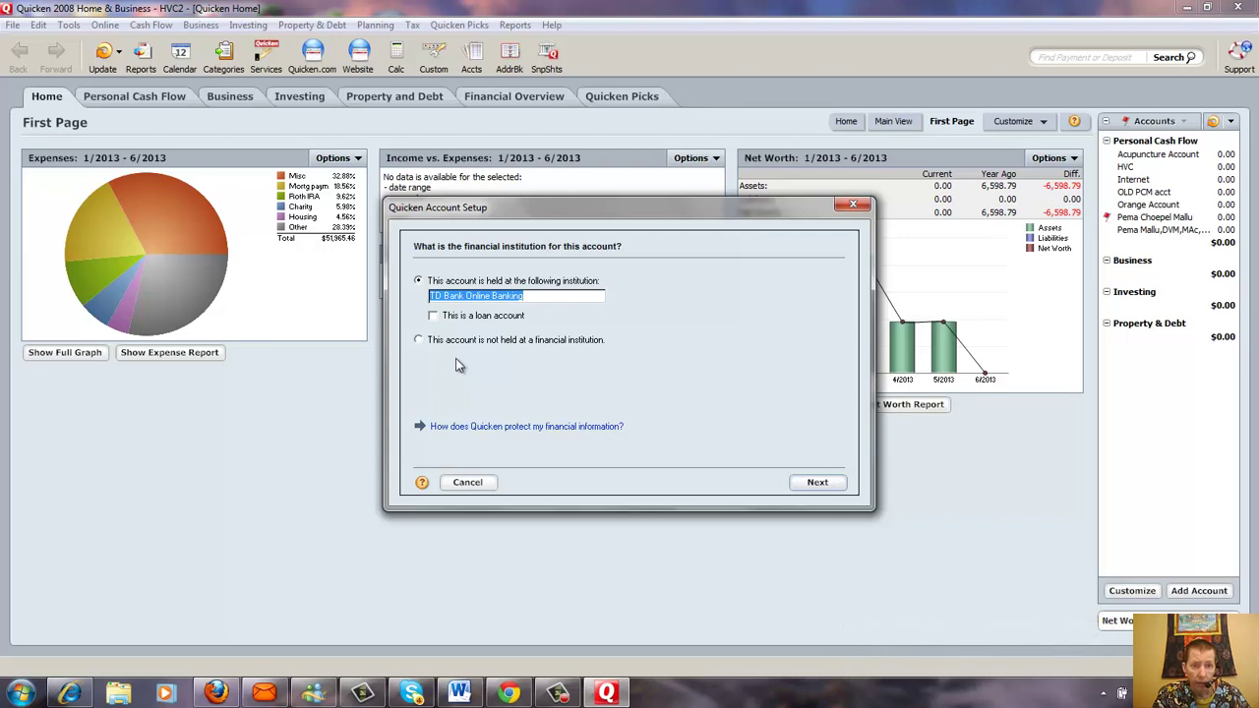
click(814, 482)
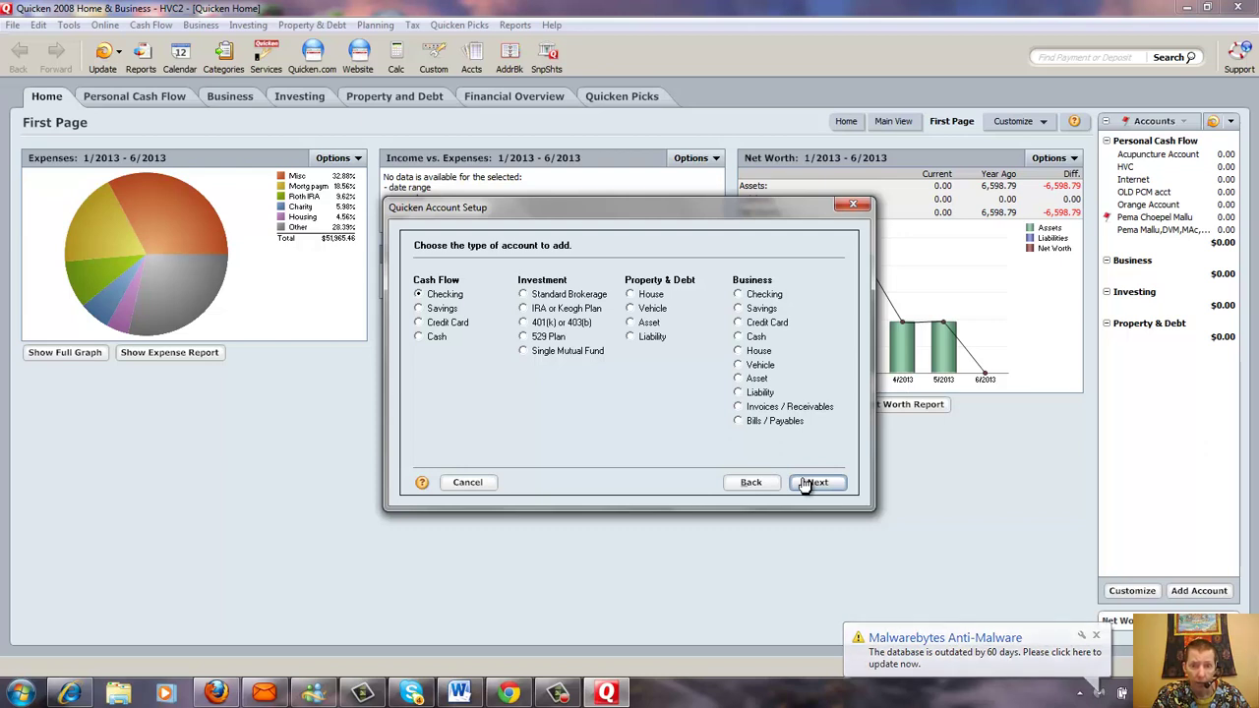
click(814, 482)
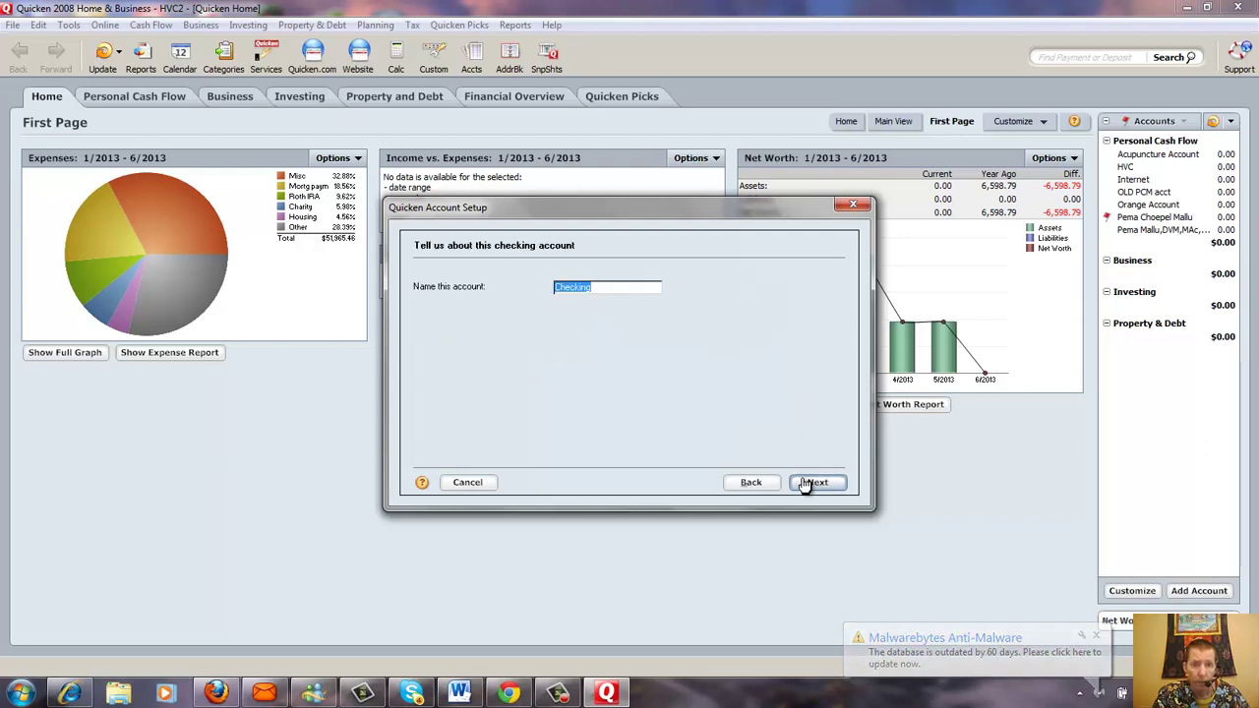
click(815, 482)
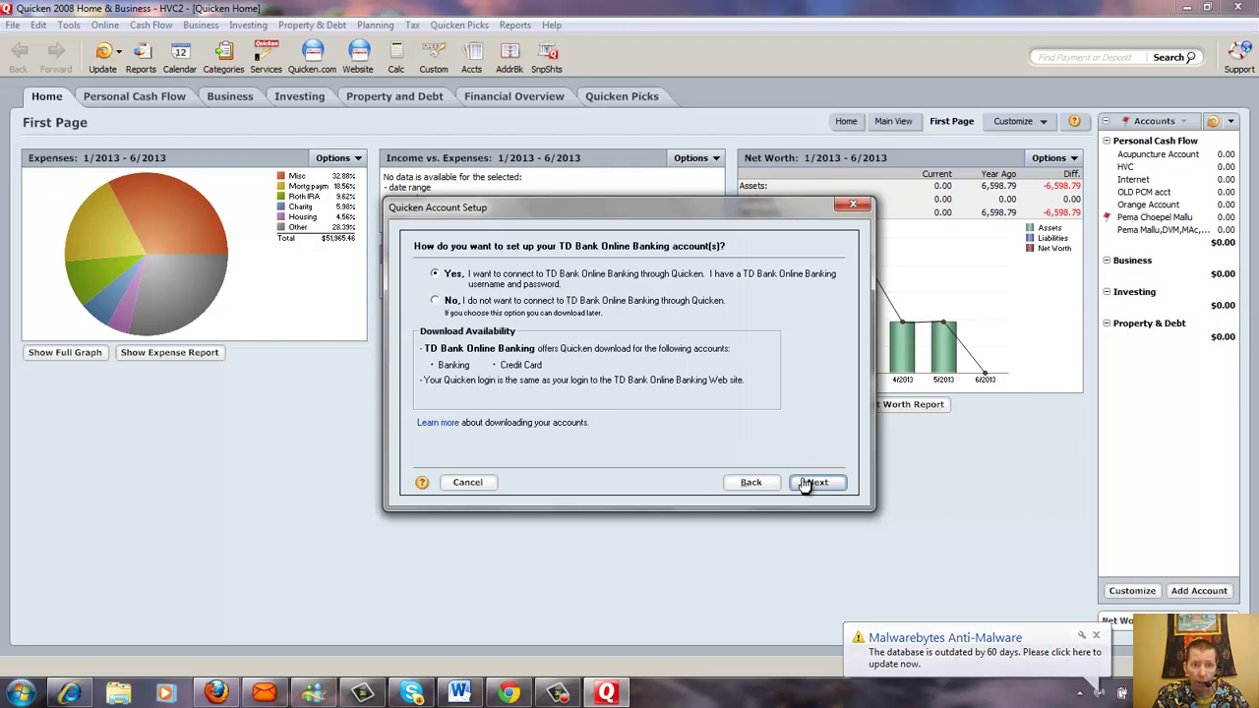
click(435, 301)
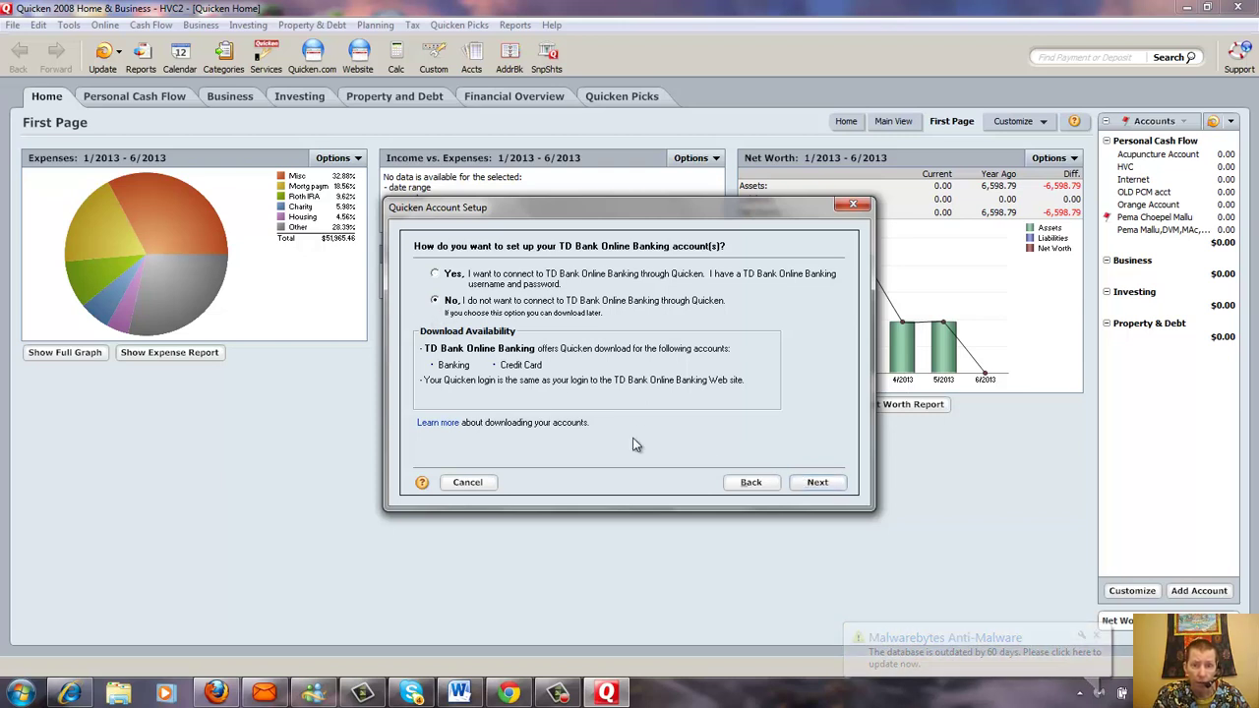
click(817, 483)
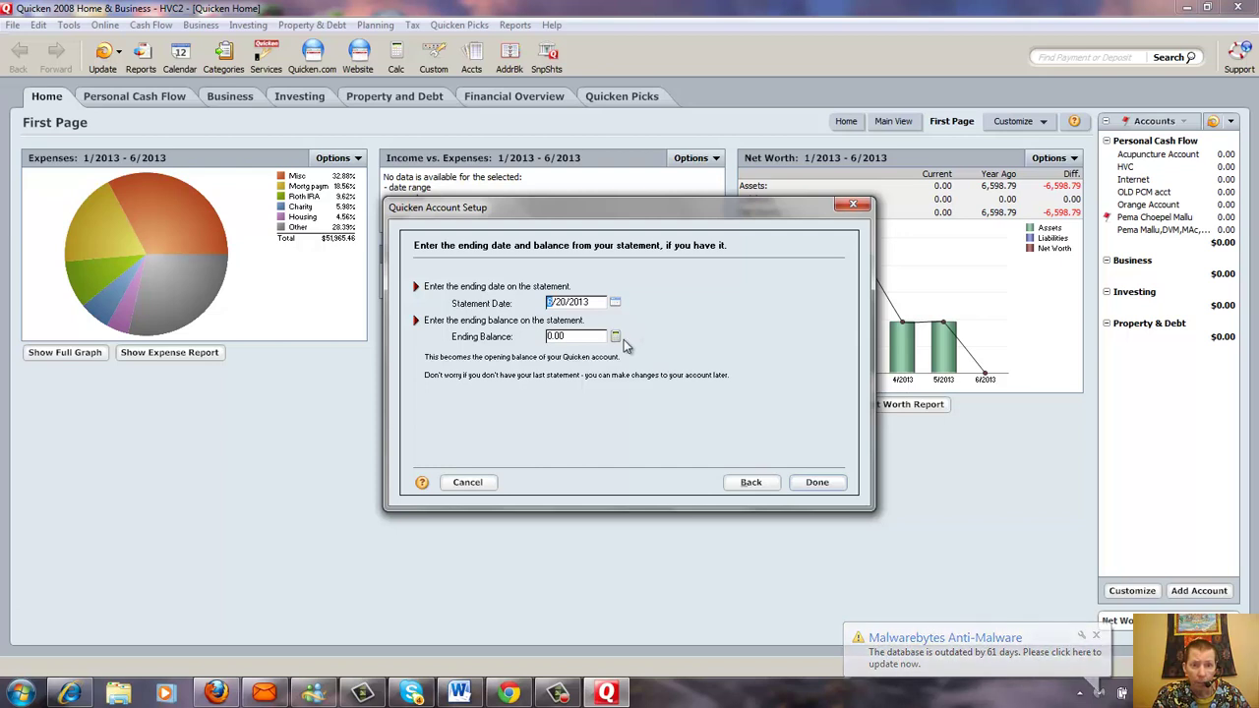
Finish the Checking account setup and enter a 100 deposit marked DEP in the register
click(815, 483)
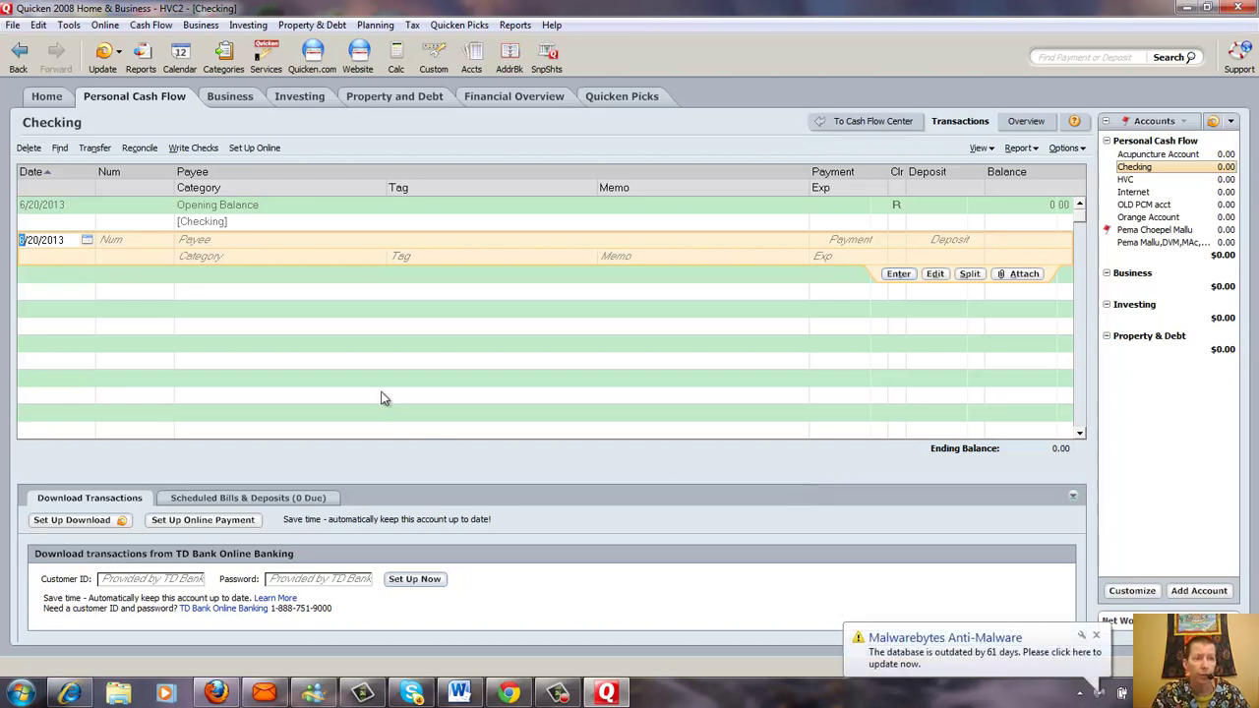
click(127, 244)
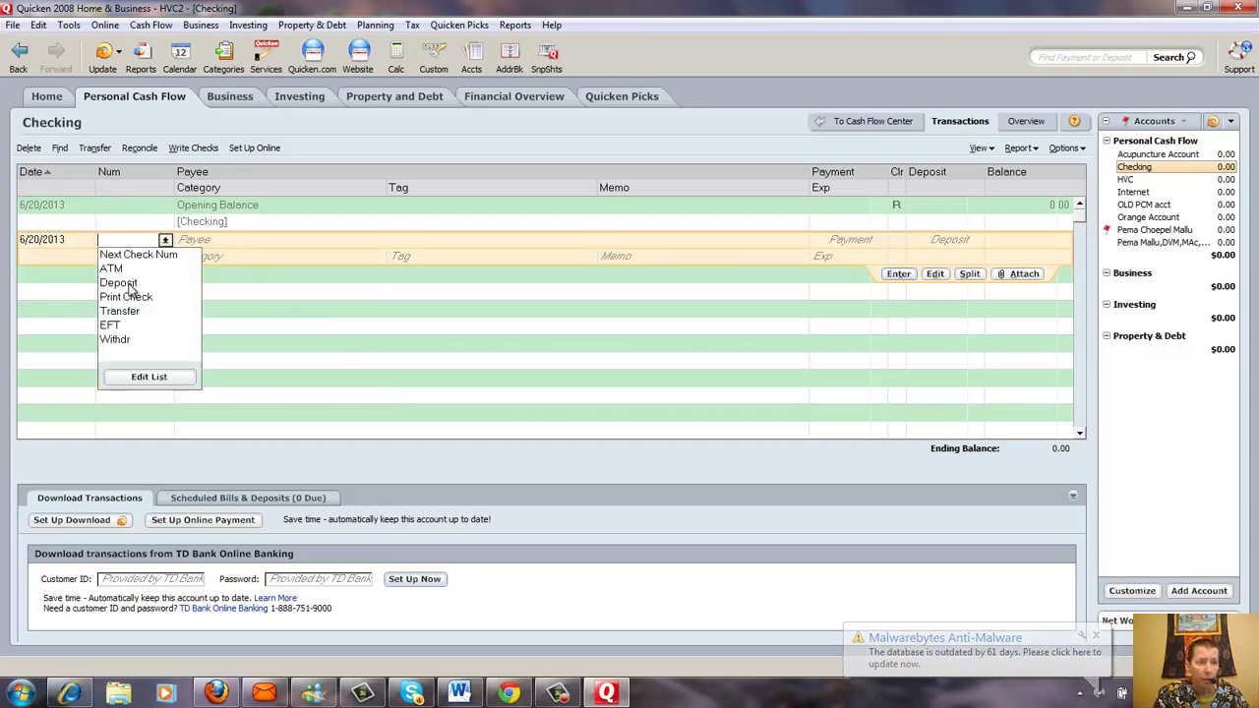
click(129, 286)
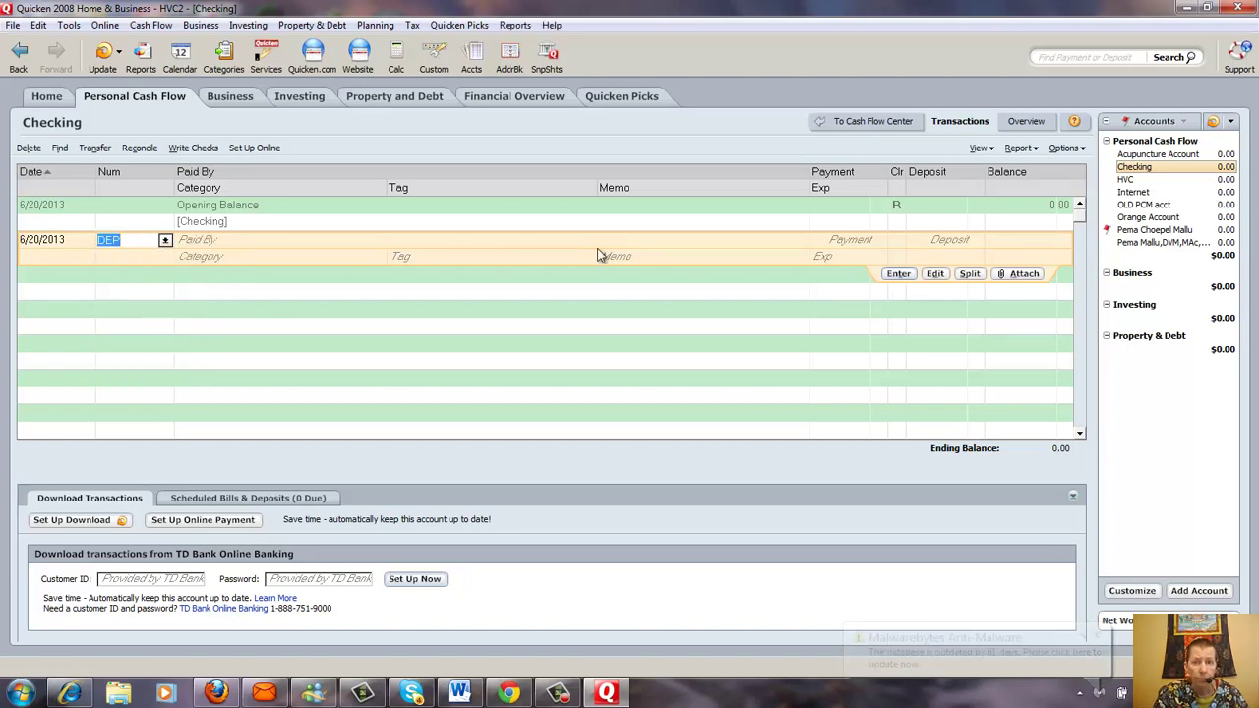
click(926, 239)
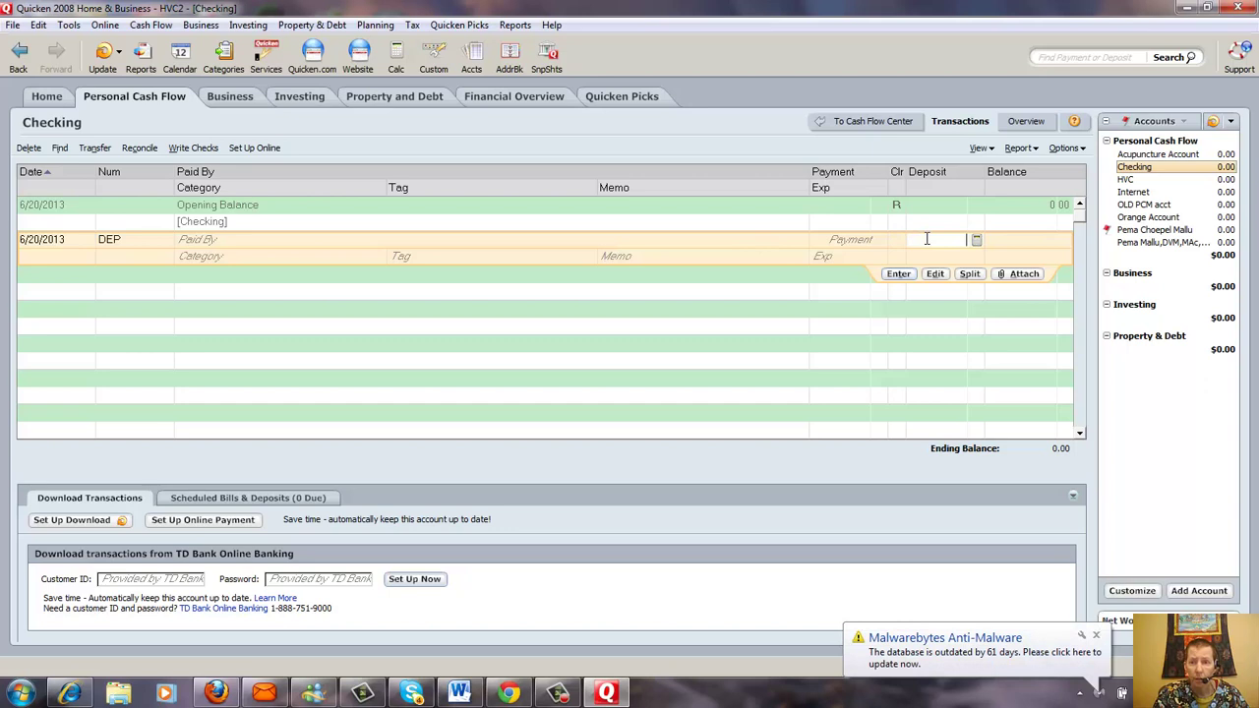
text(100)
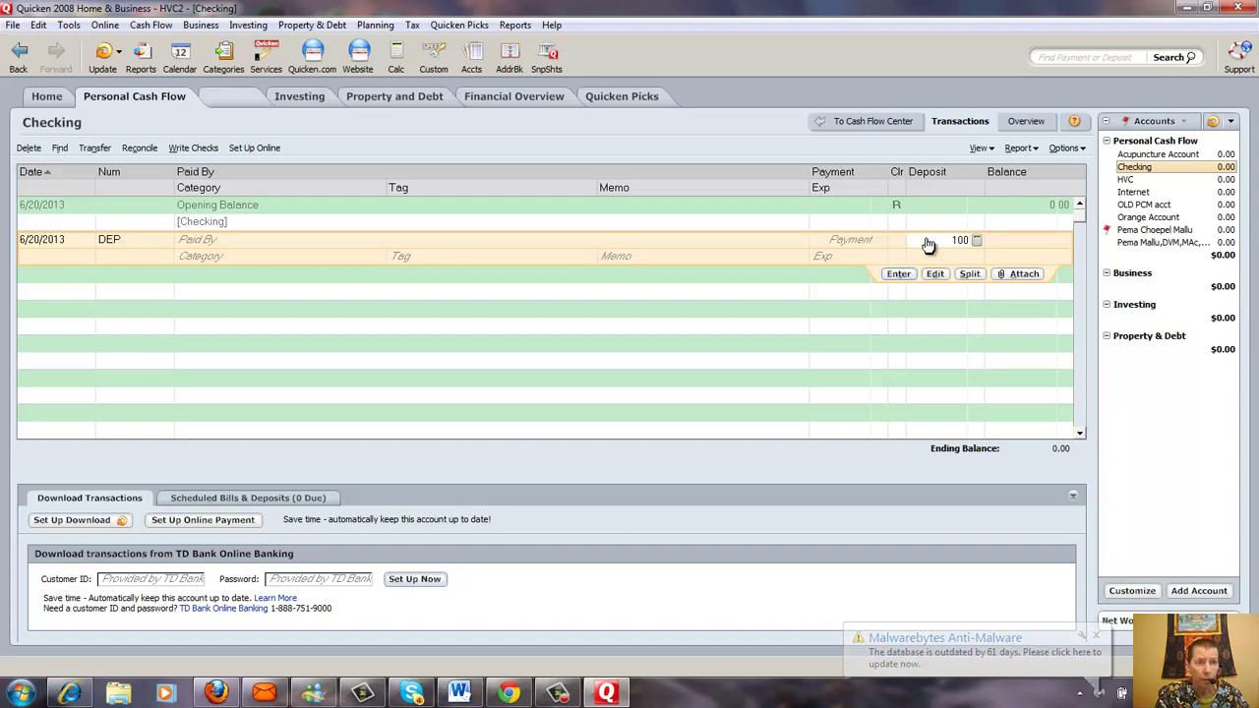
Assign the 100.00 deposit to the Other Inc category and record it
key(ctrl+shift+c)
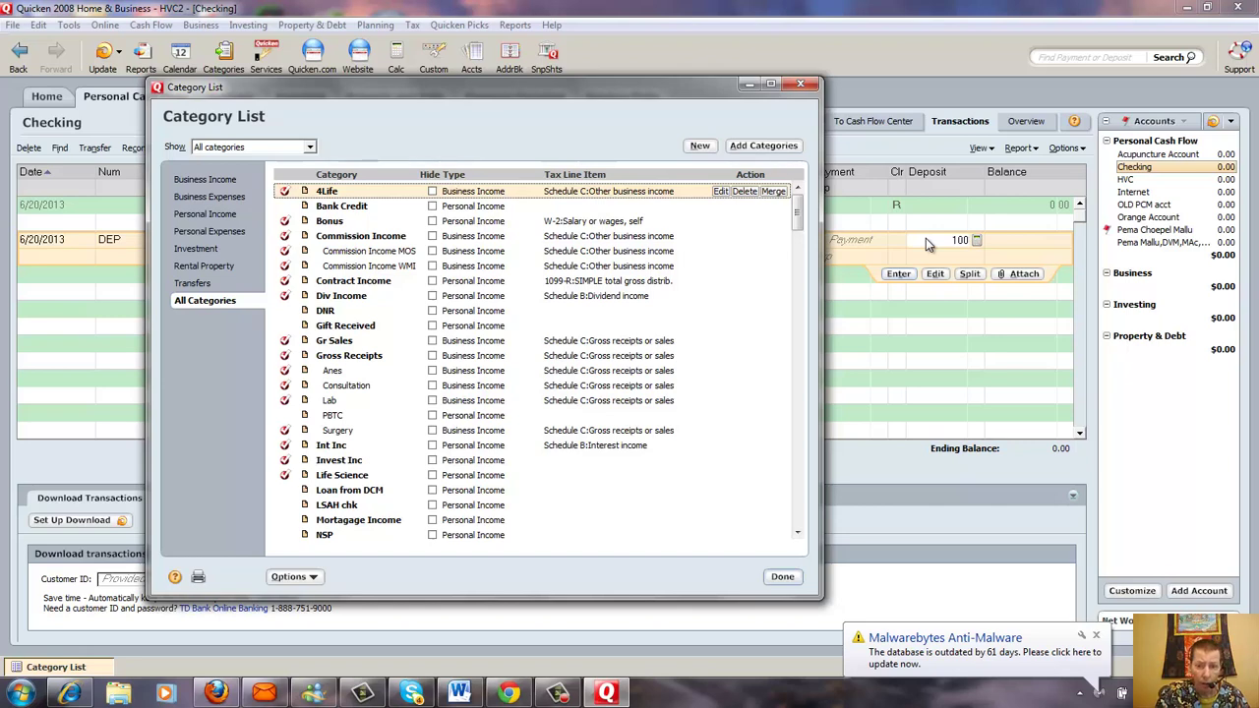
scroll(926, 238, down, 2)
scroll(926, 238, down, 5)
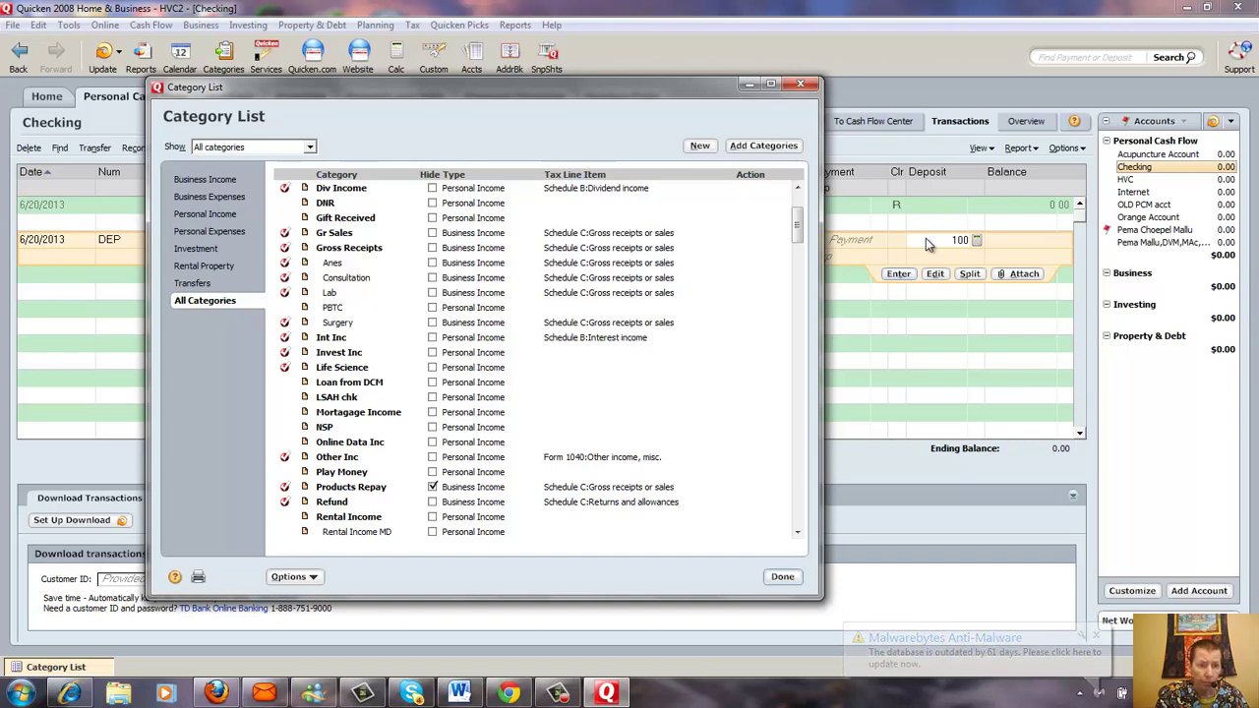
key(Up)
key(shift+Up)
key(shift+Up)
key(shift+Up)
key(shift+Up)
key(shift+Up)
key(shift+Up)
key(shift+Up)
key(shift+Up)
key(shift+Up)
key(shift+Up)
key(shift+Up)
key(shift+Up)
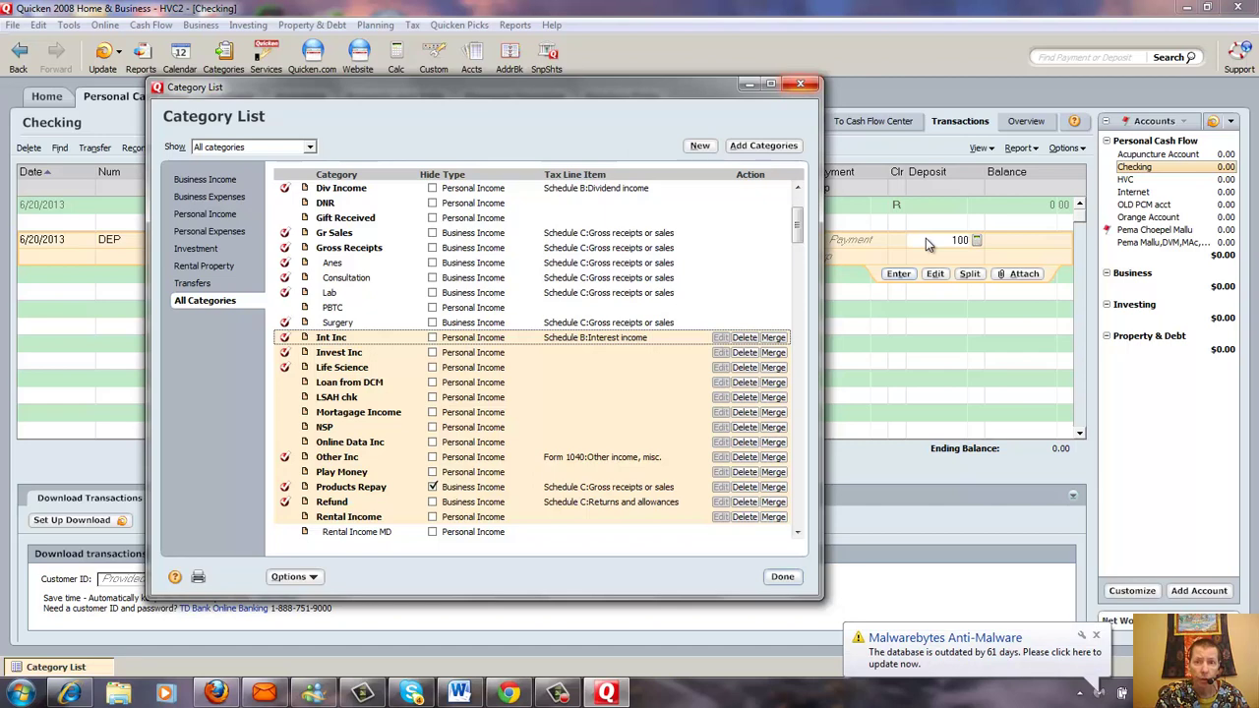
key(Escape)
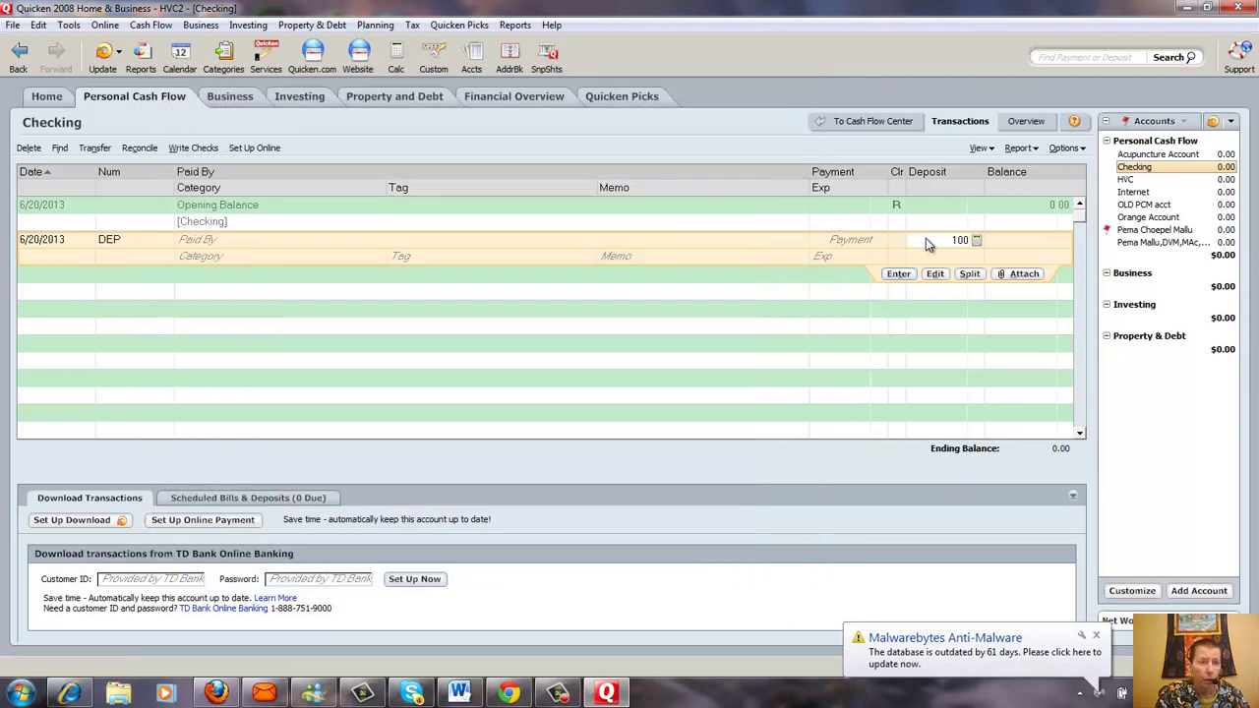
key(Tab)
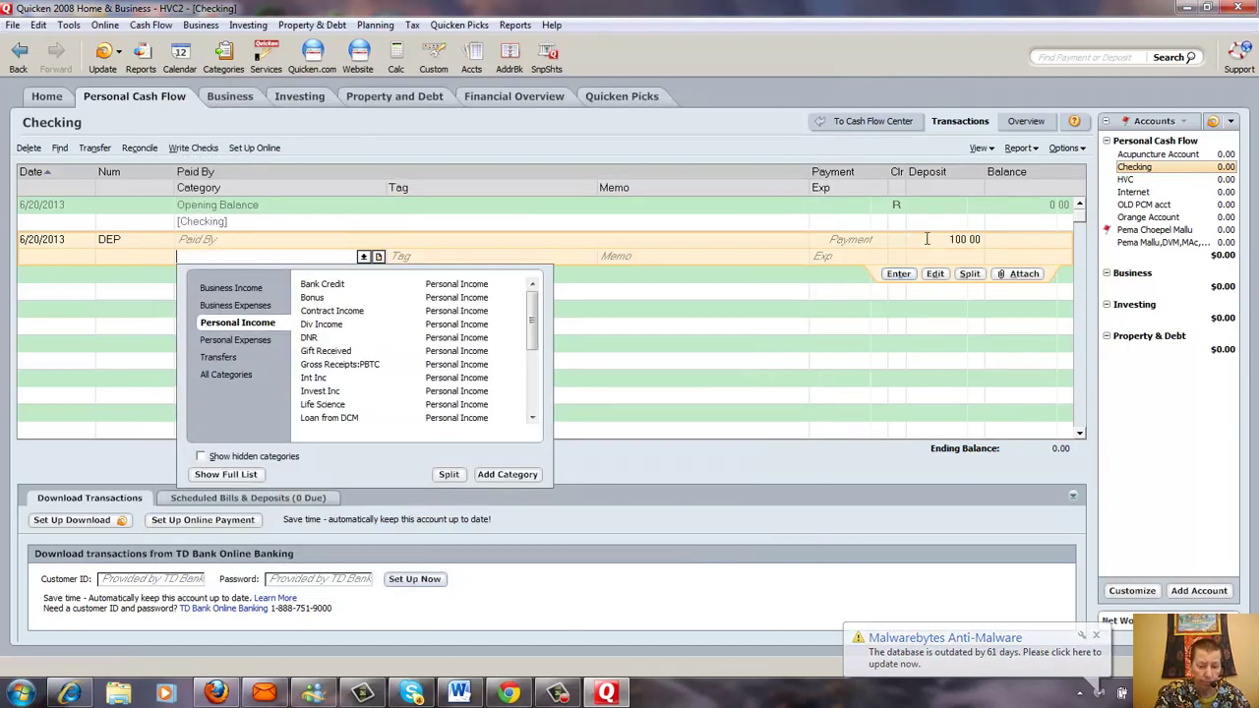
text(Other Inc)
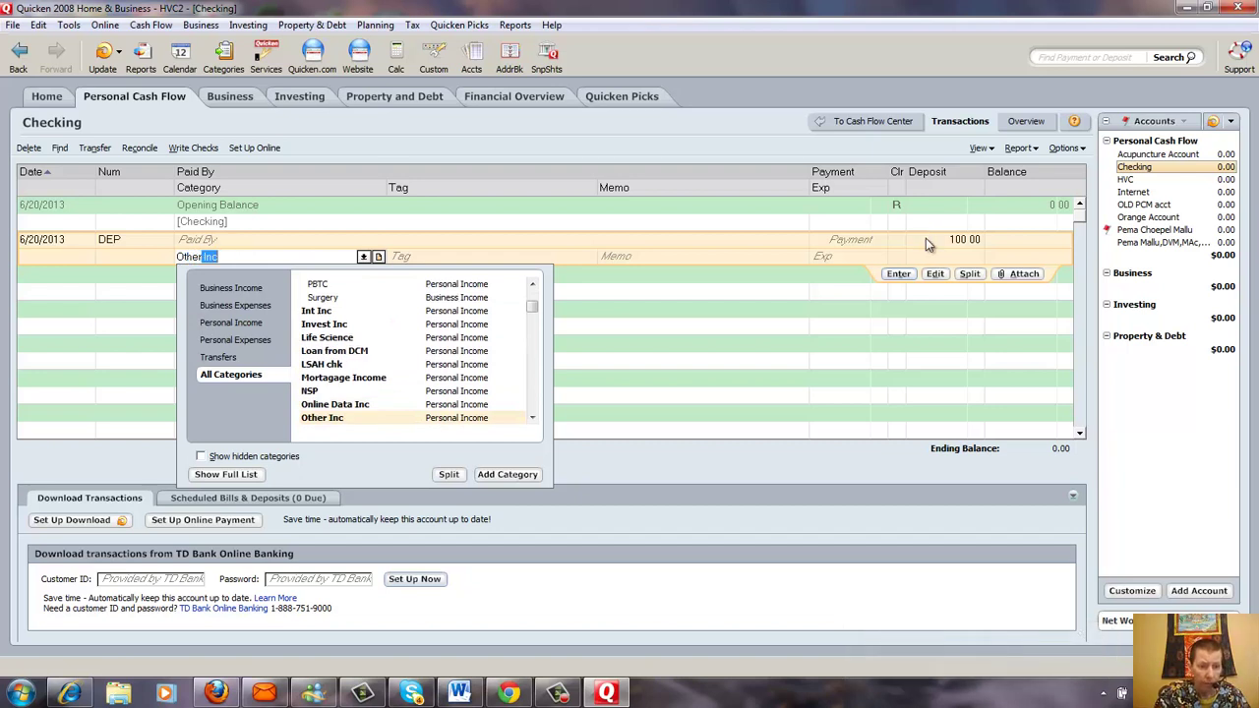
key(Tab)
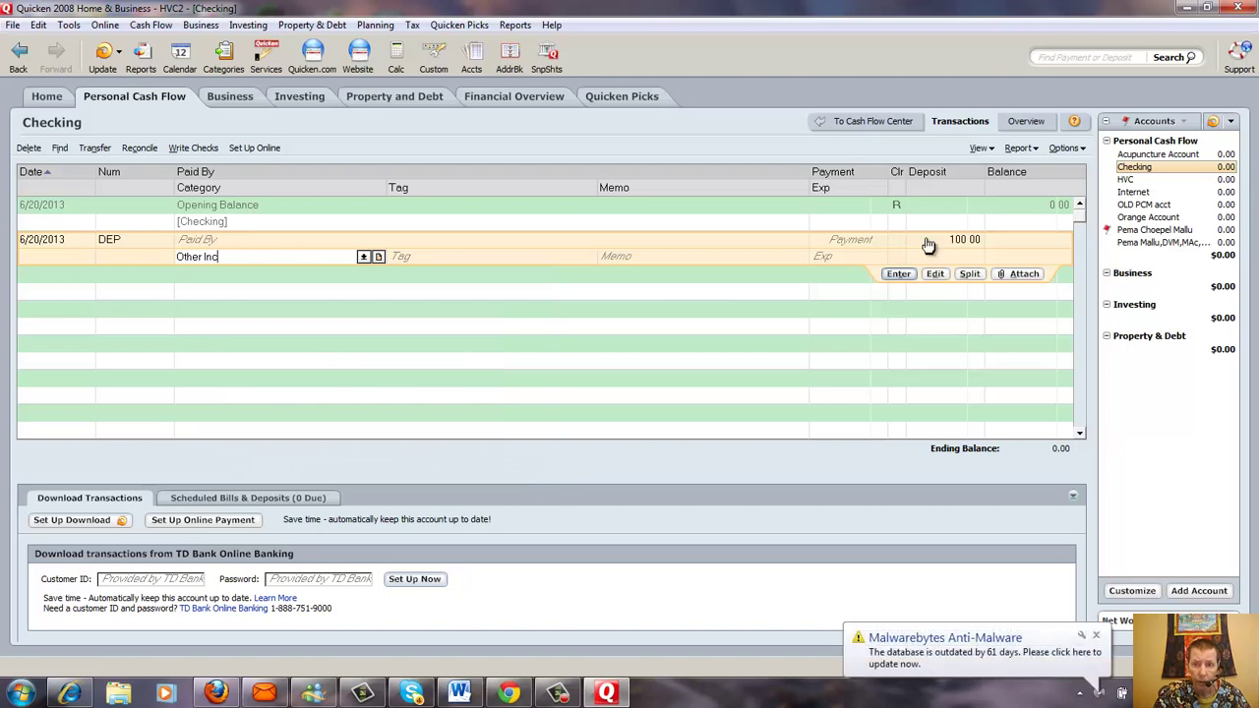
key(Tab)
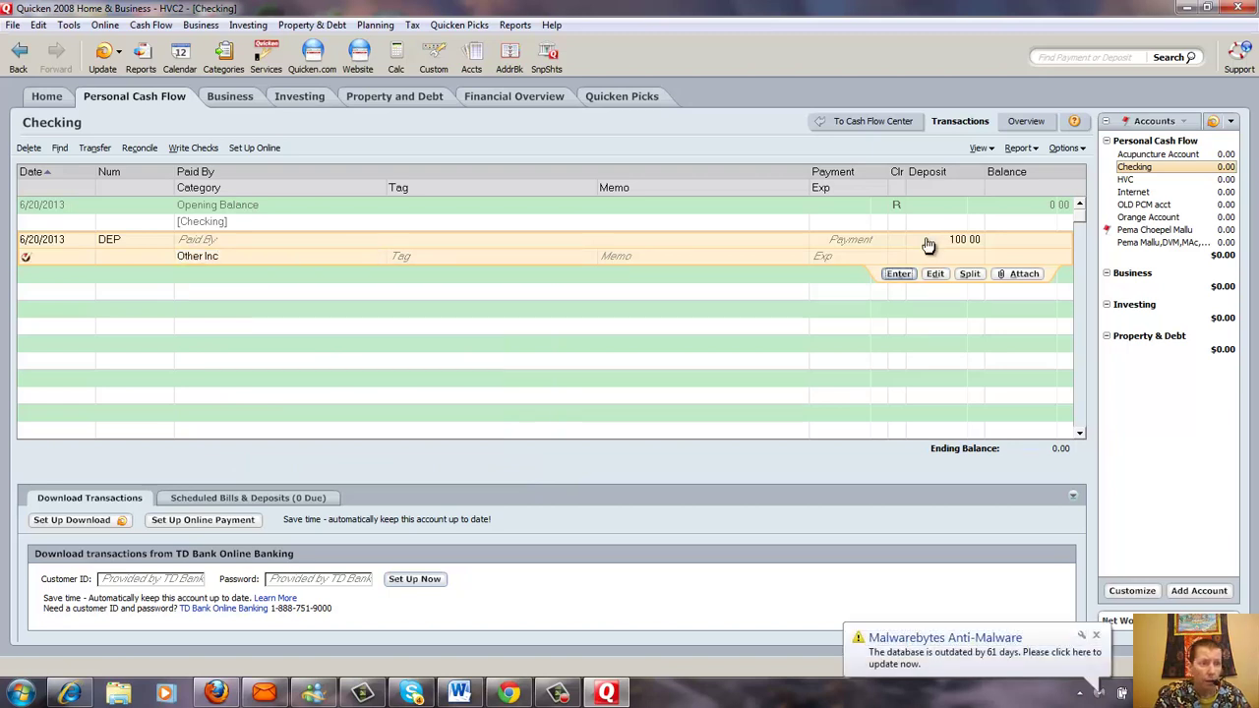
key(Return)
key(Return)
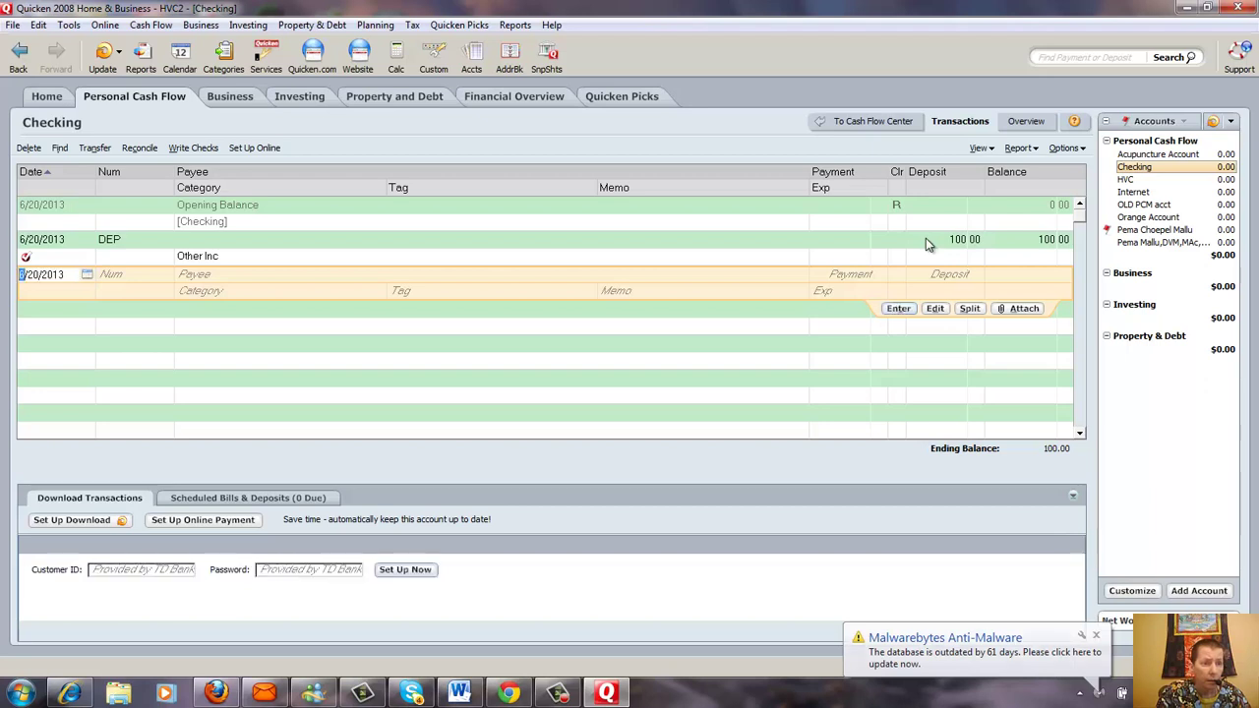
Start check number 100 and fill in the memorized payee from autocomplete
key(Tab)
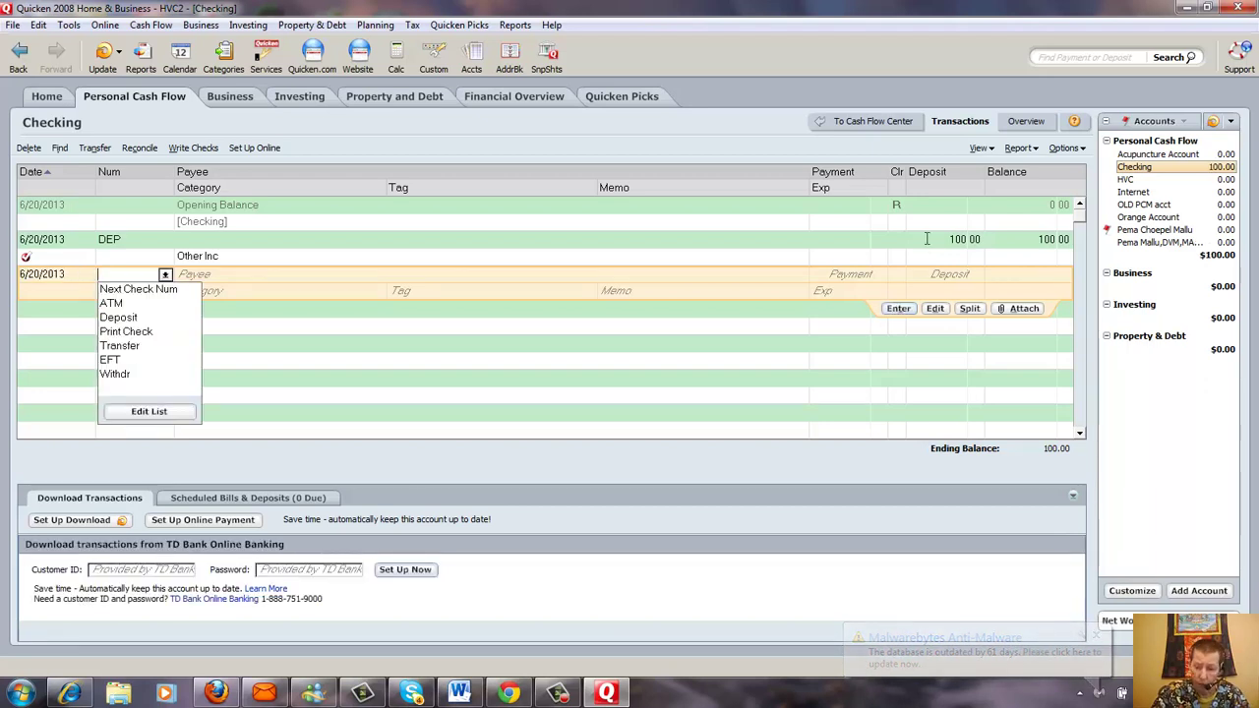
text(100)
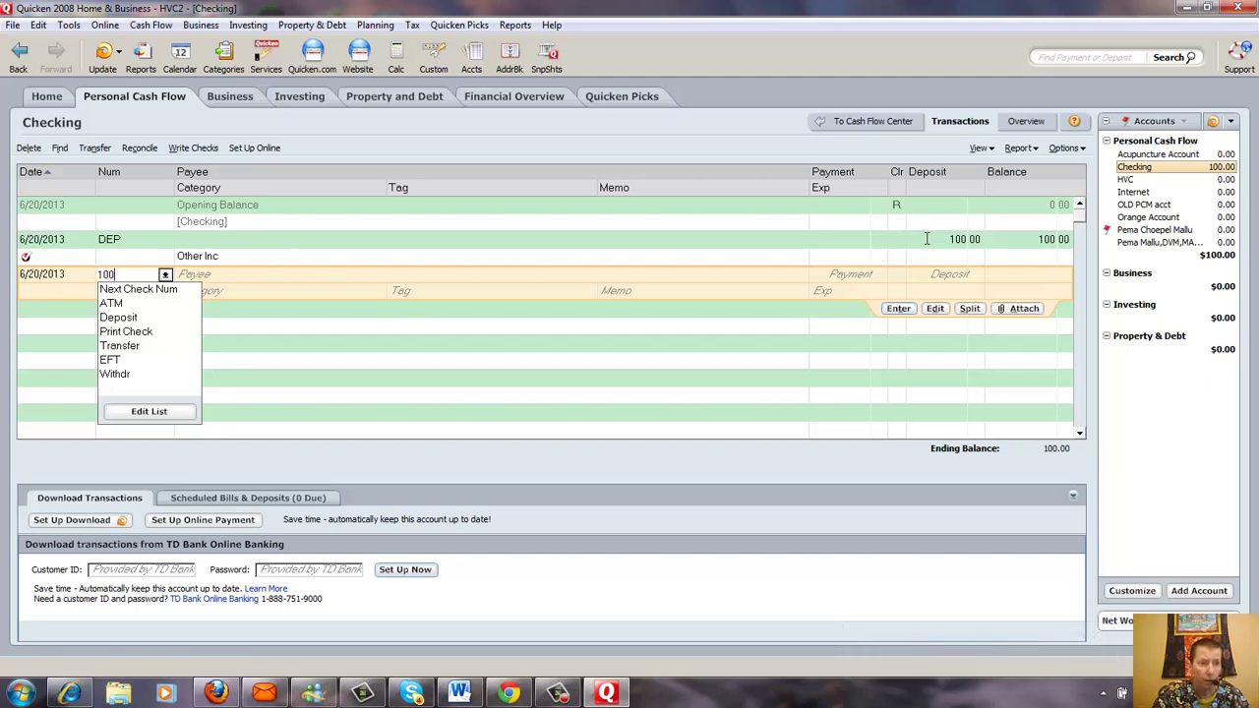
key(Escape)
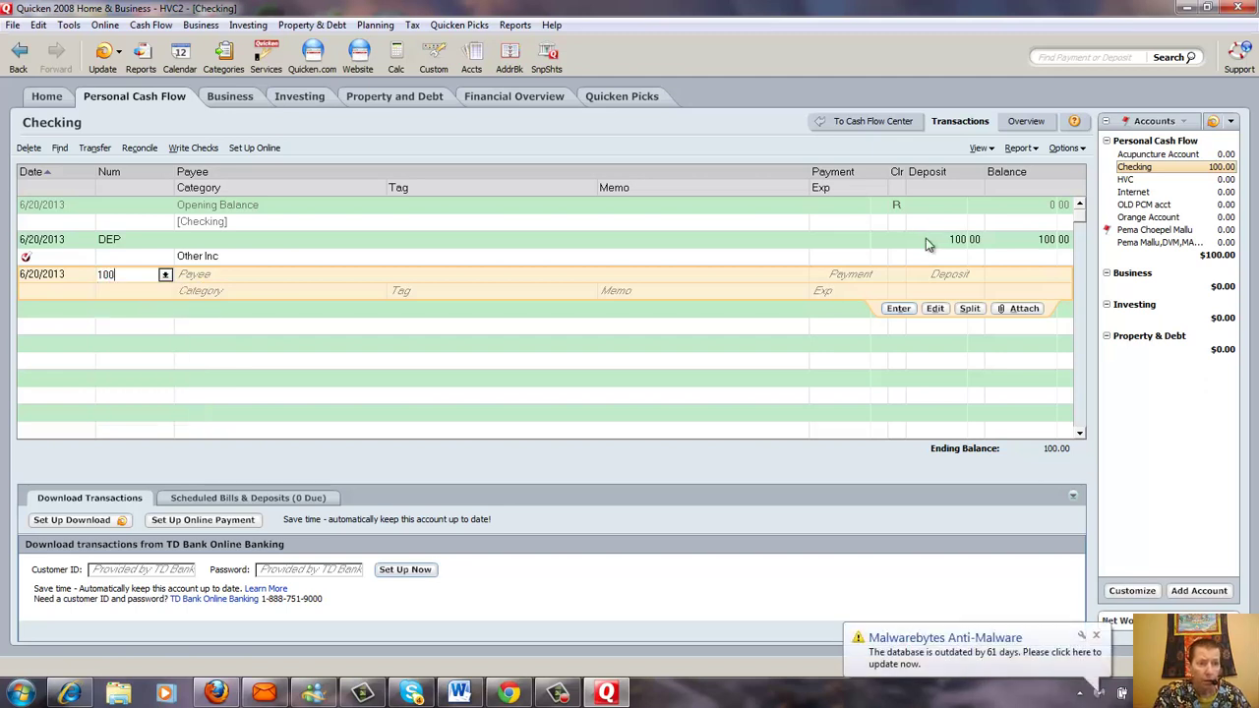
key(Tab)
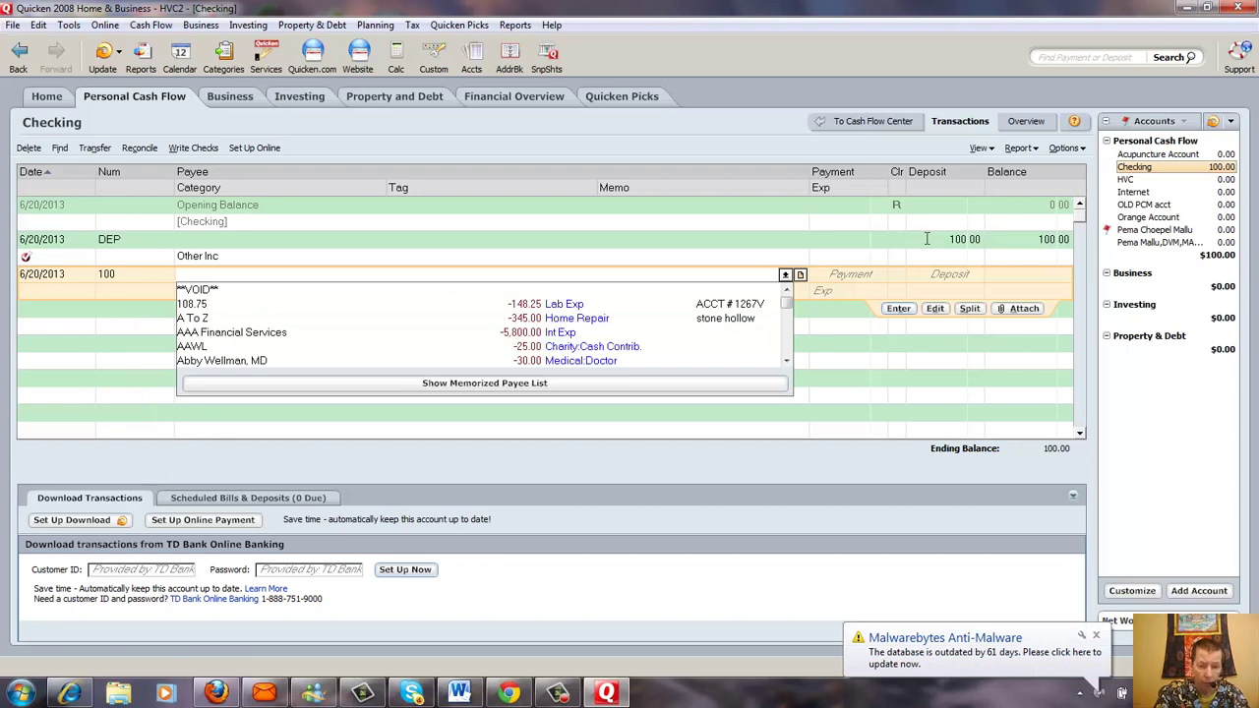
text(Pema Choepel Mallu, DVM)
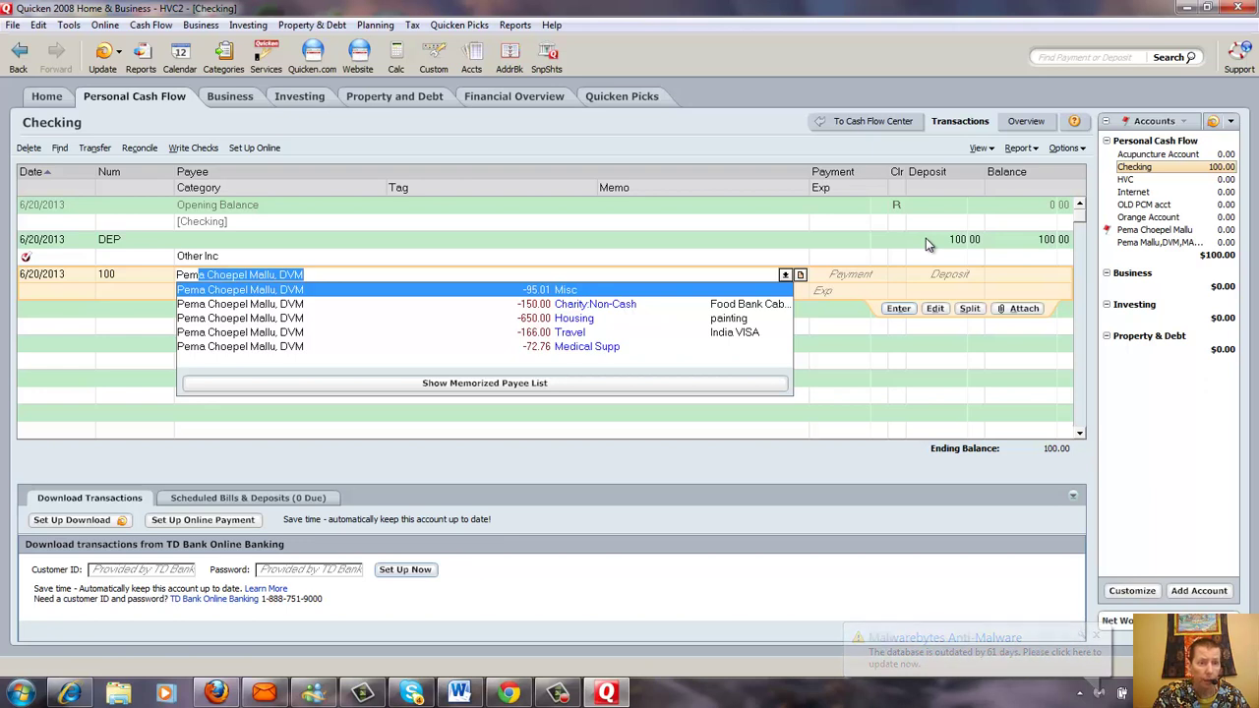
key(End)
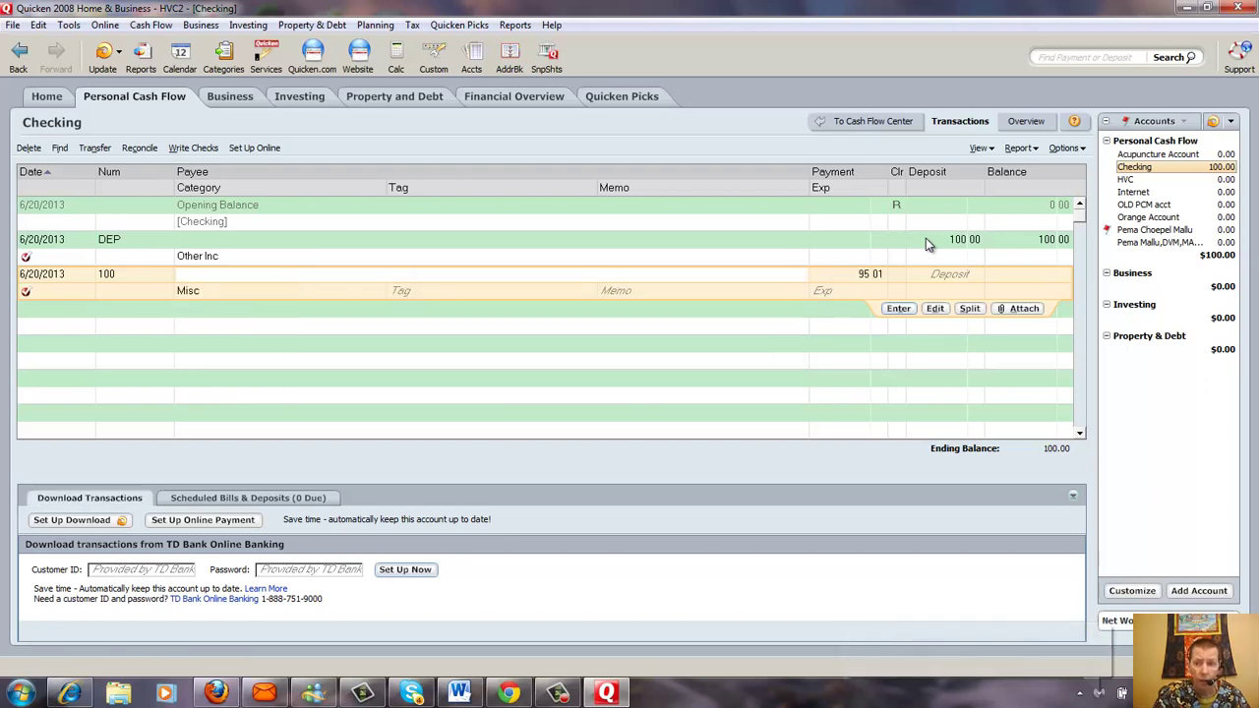
key(shift+End)
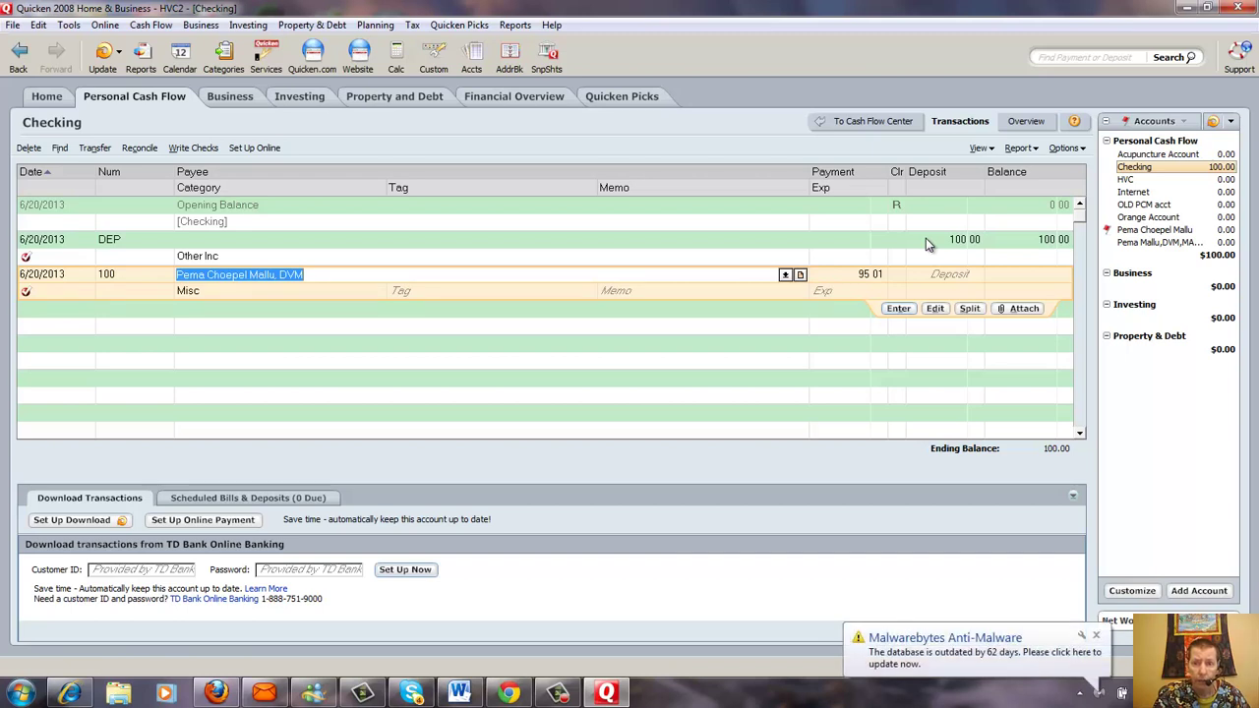
Change the check's payment to 50.00 and clear its Misc category
key(Tab)
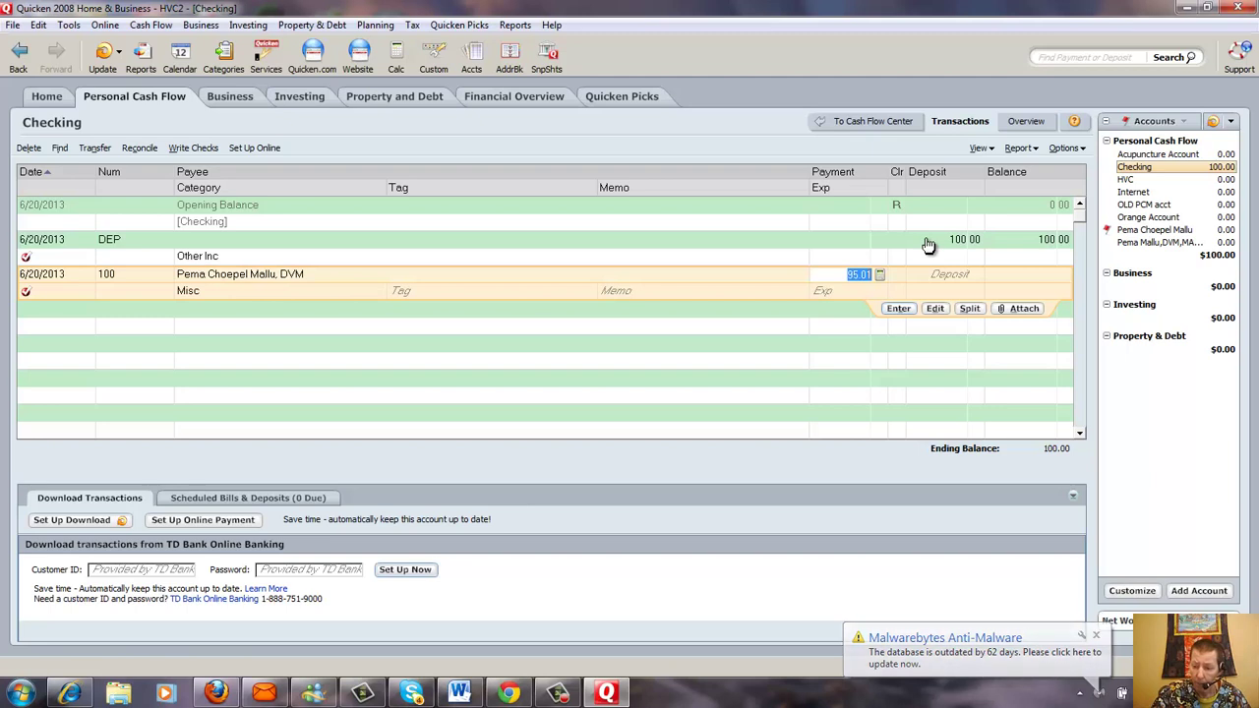
text(50)
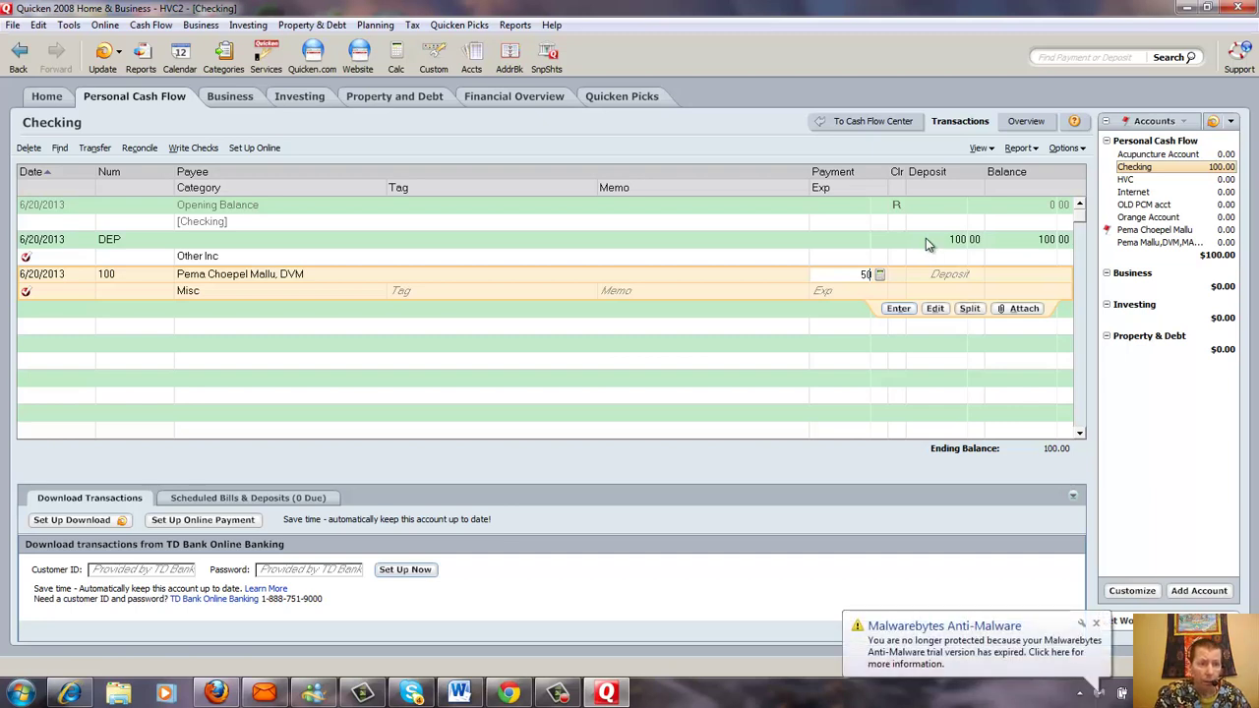
key(Tab)
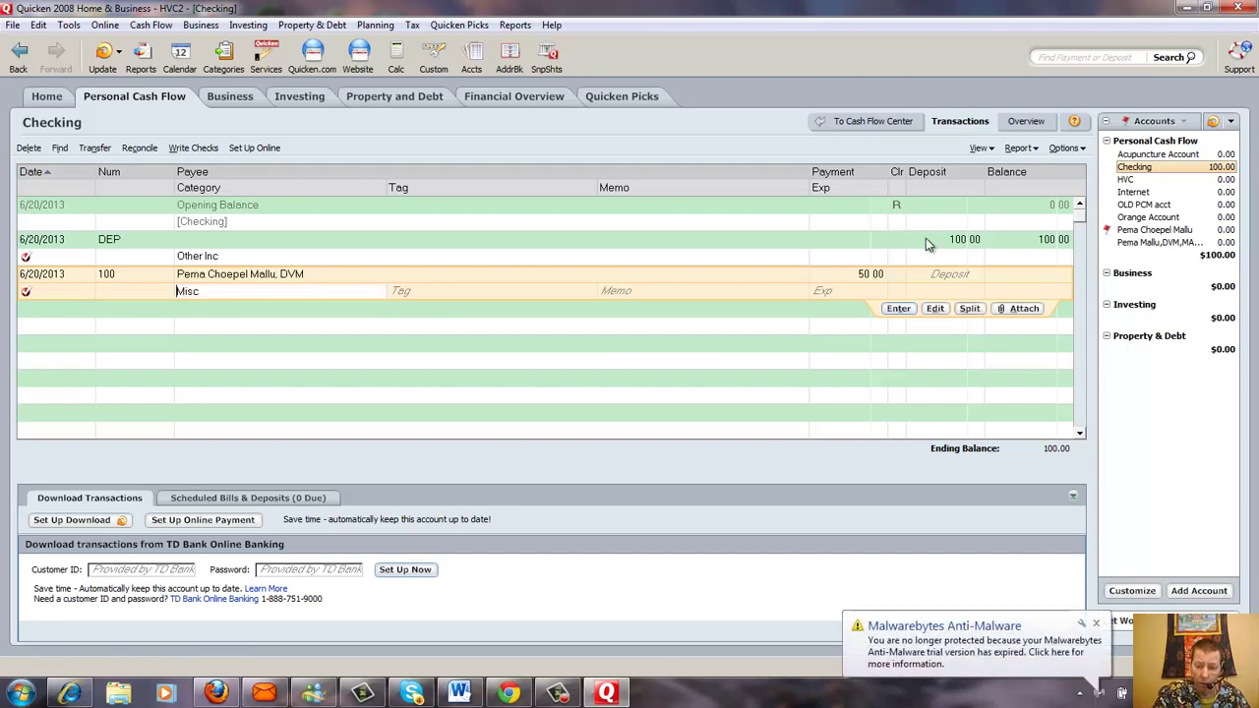
key(BackSpace)
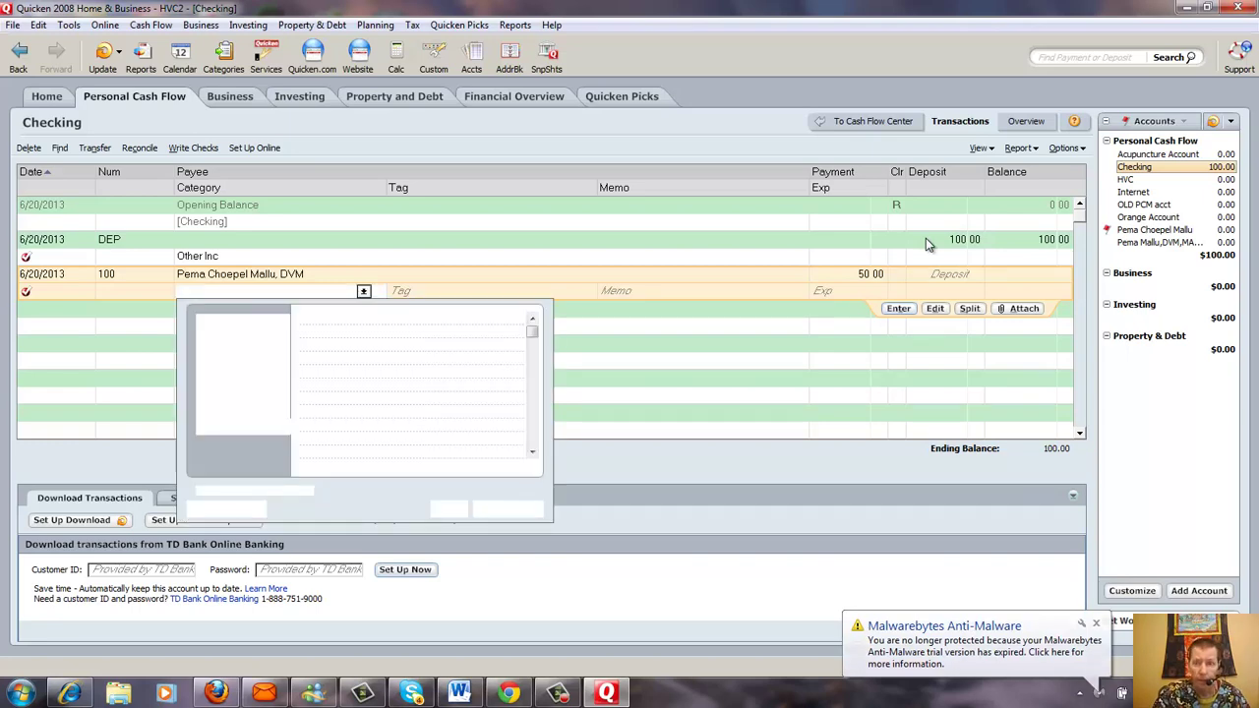
Split check 100 into 25.00 Office Supp\Exp and 25.00 Meals & Entertn
key(Escape)
key(ctrl+s)
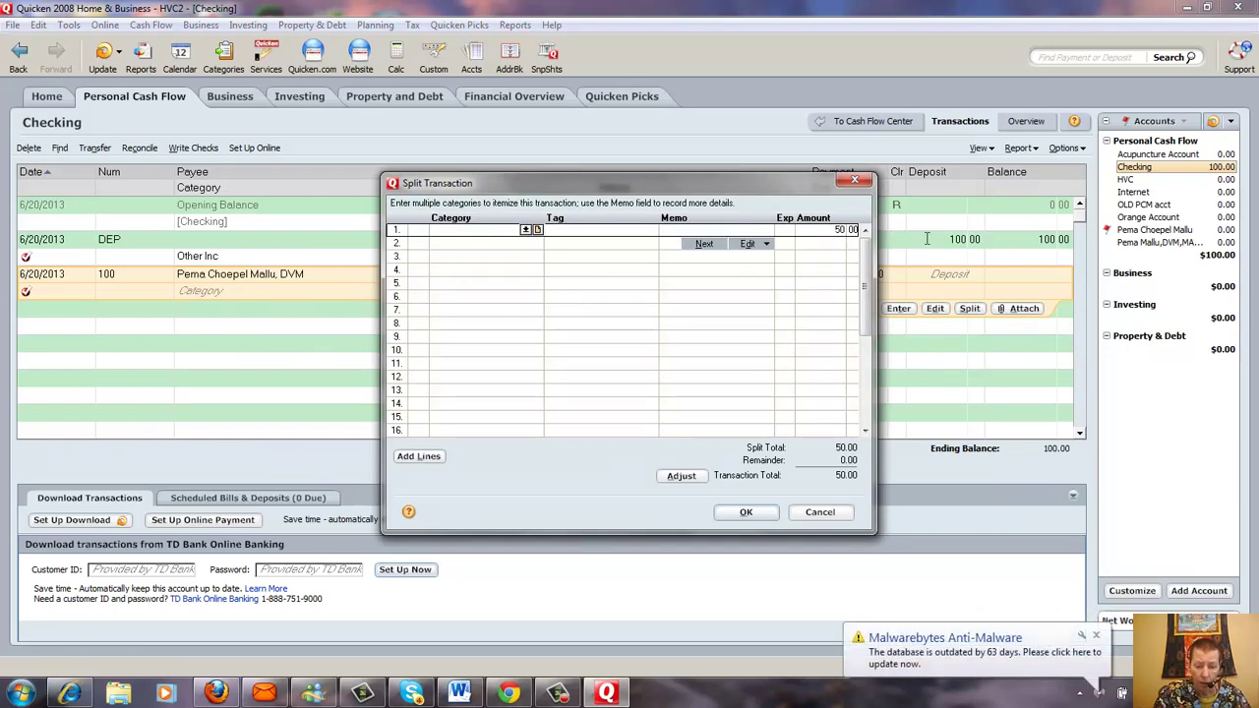
text(Office Supp\Exp)
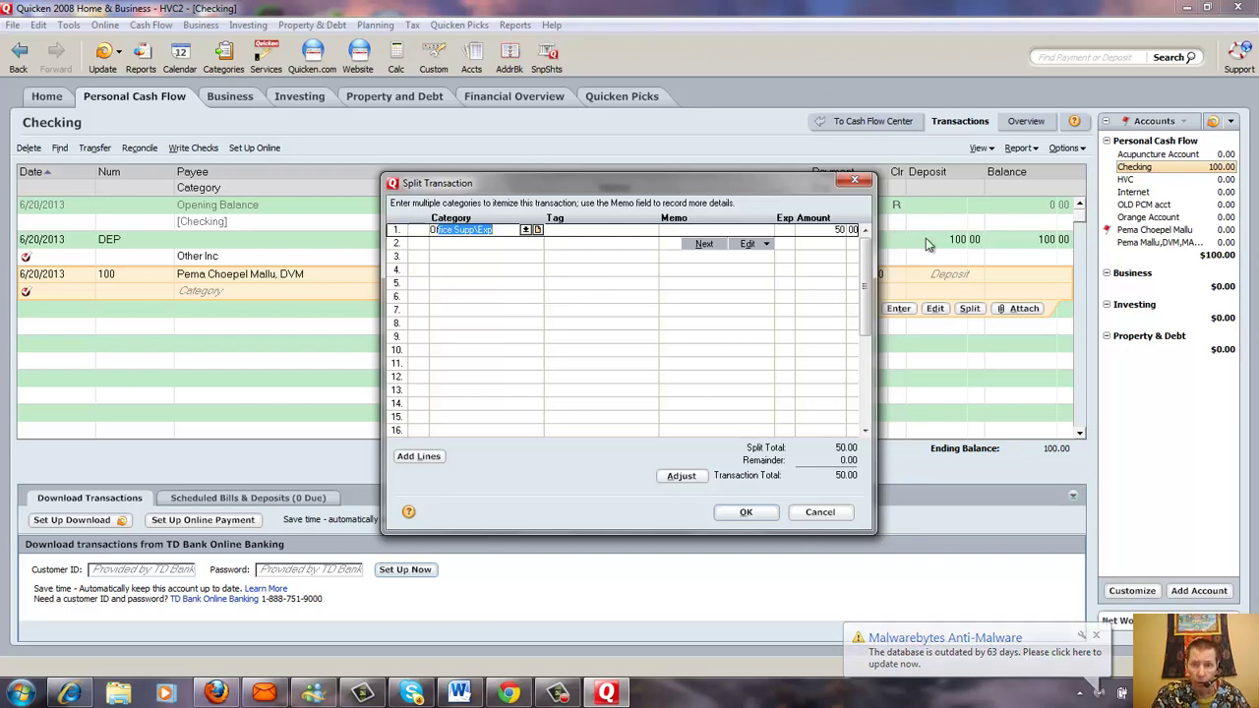
key(Tab)
text(25)
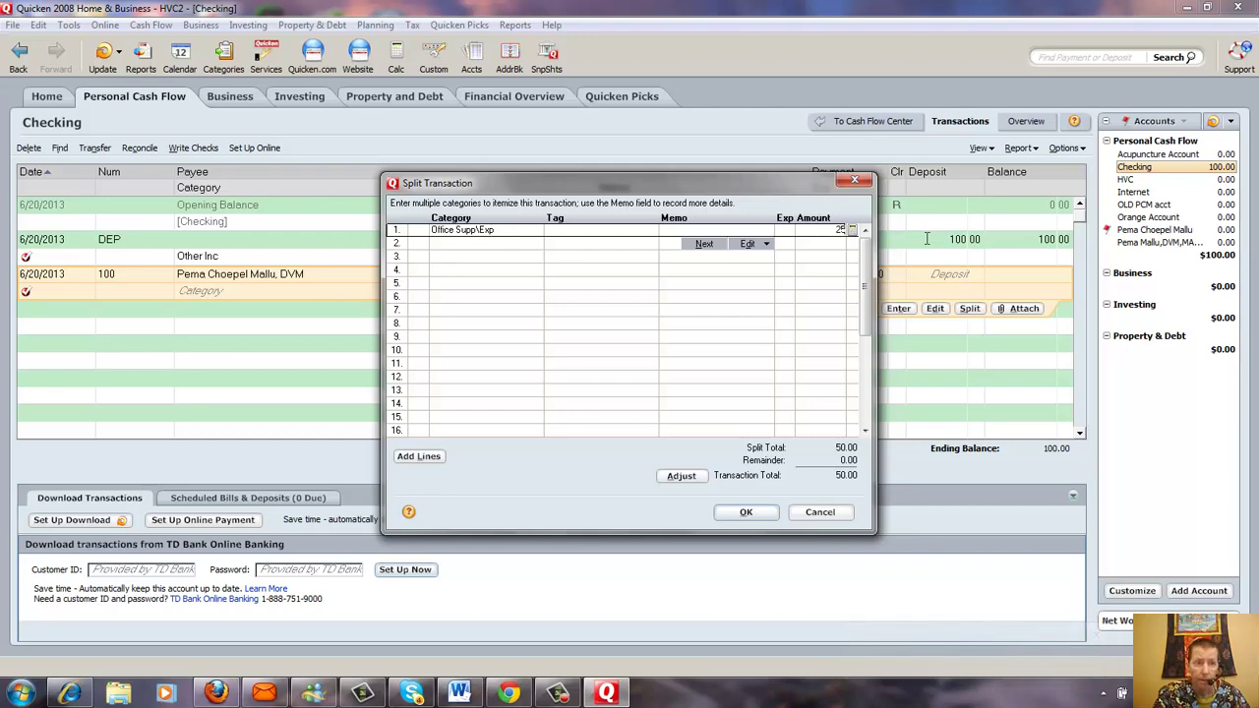
key(Tab)
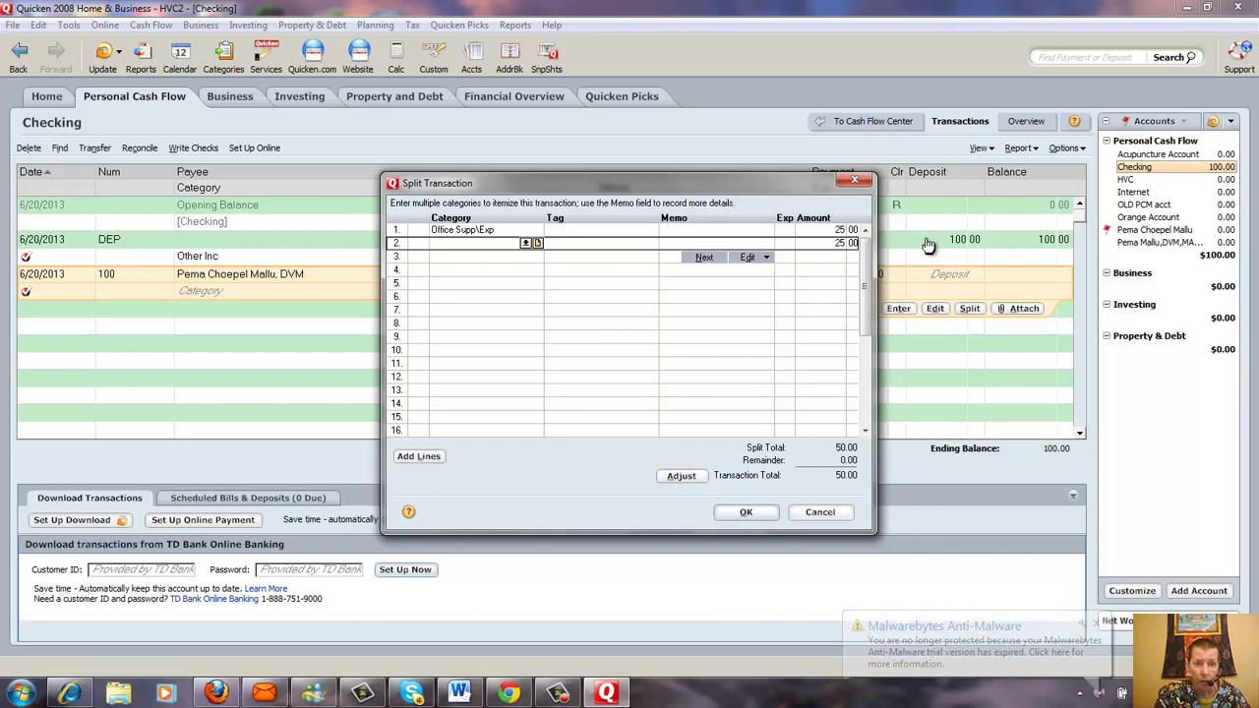
key(alt+Down)
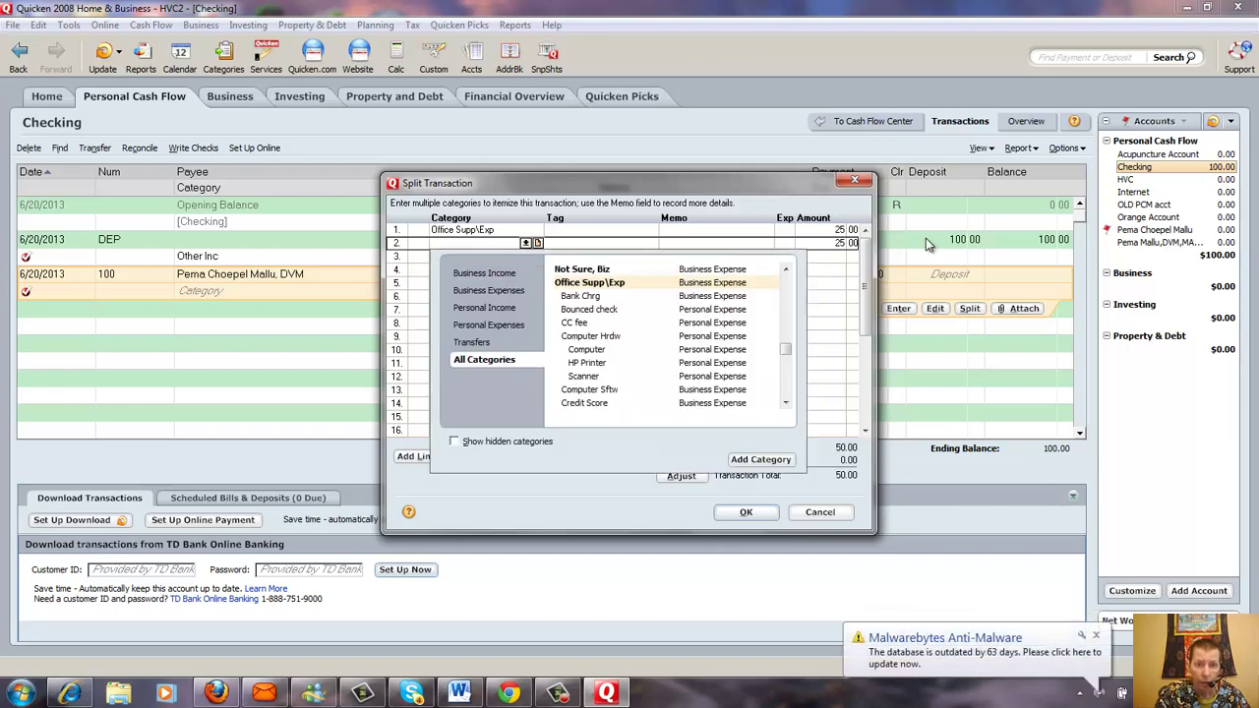
scroll(924, 244, up, 4)
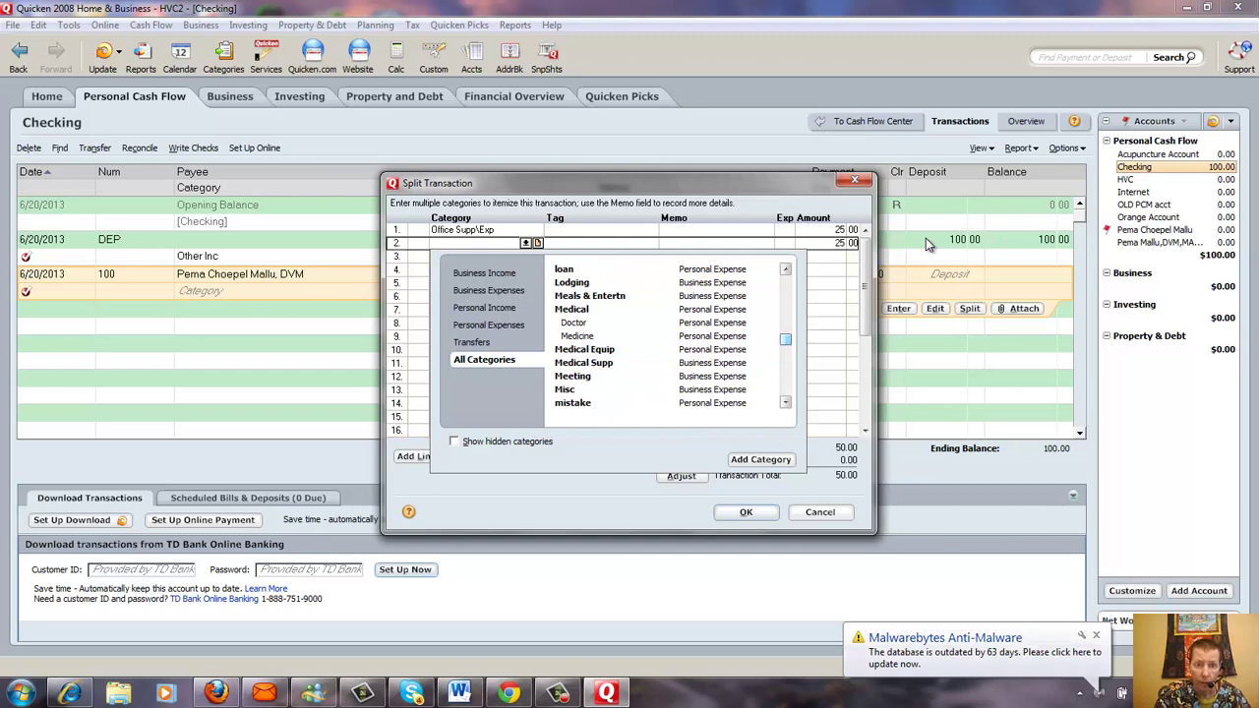
key(Return)
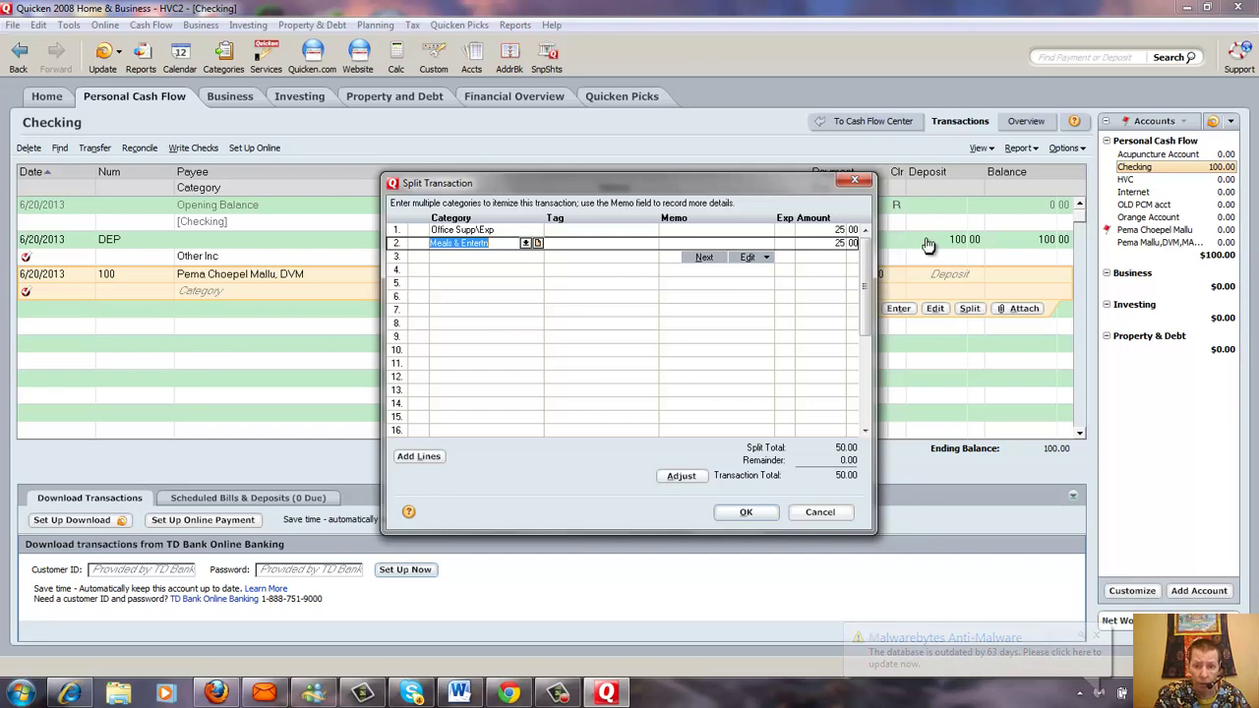
key(Return)
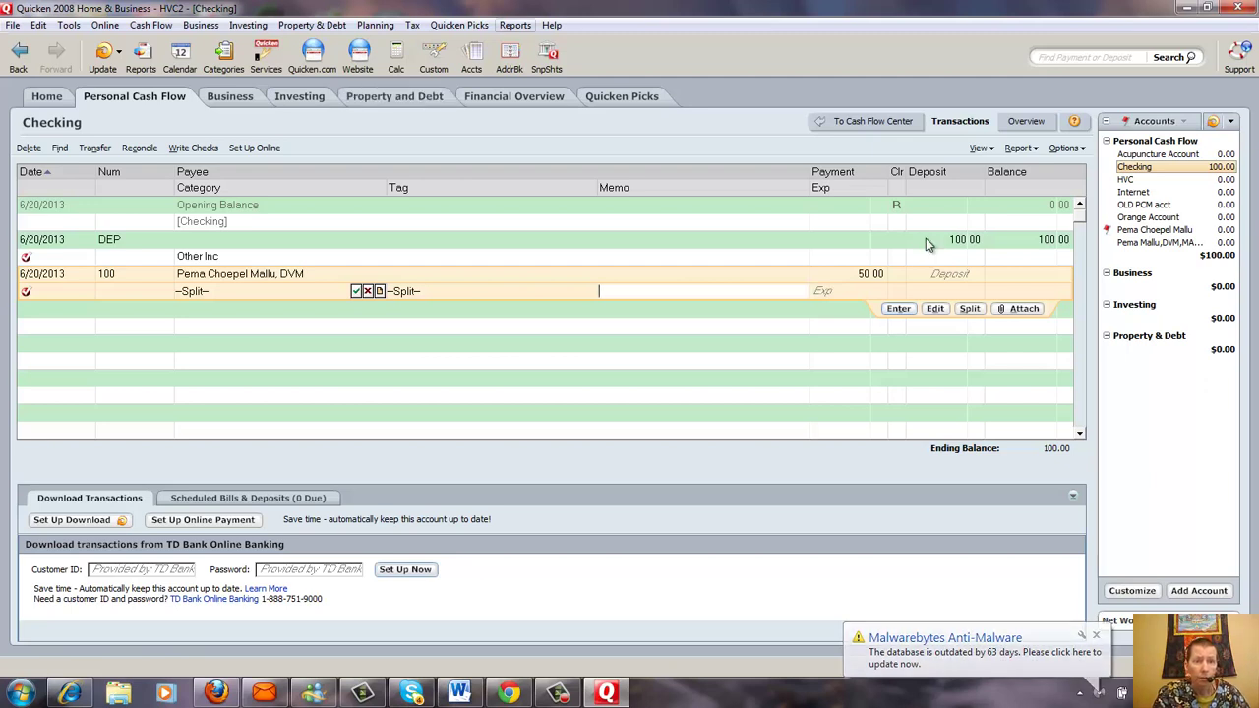
Run the year-to-date Cash Flow report from the Banking reports
key(alt+r)
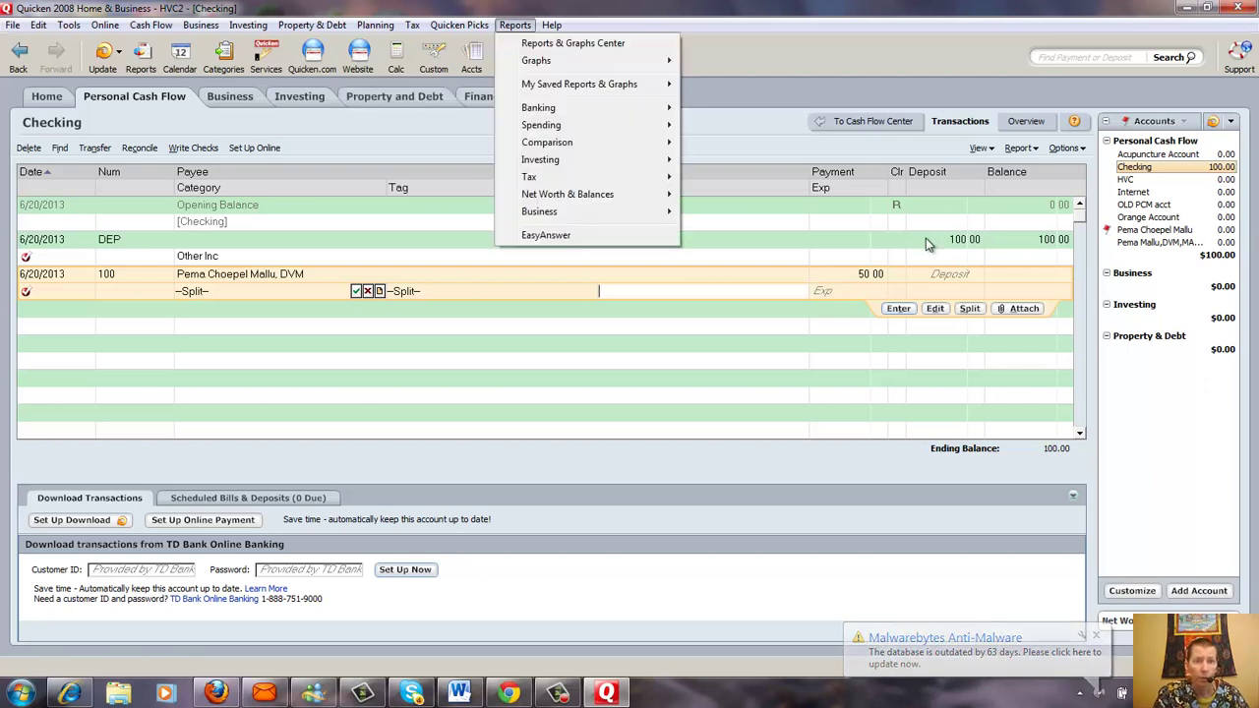
key(Down)
key(Down)
key(Down)
key(Down)
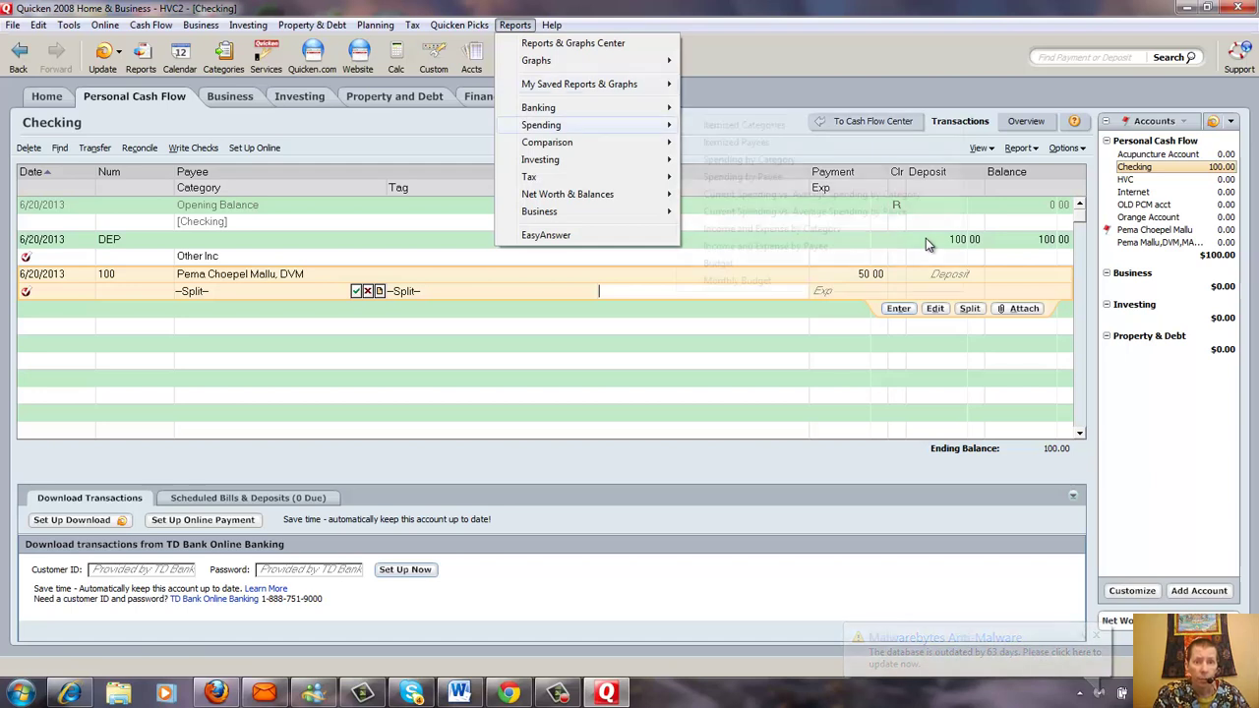
key(Right)
key(Left)
key(Up)
key(Right)
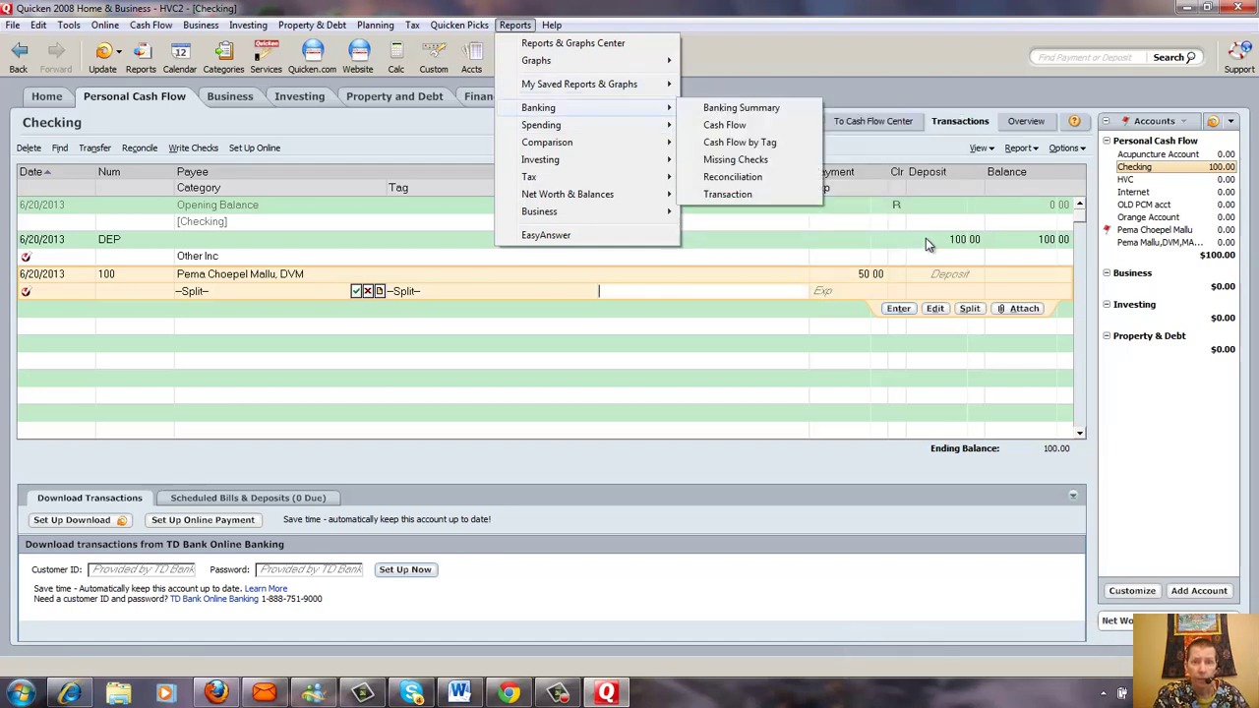
key(Down)
key(Down)
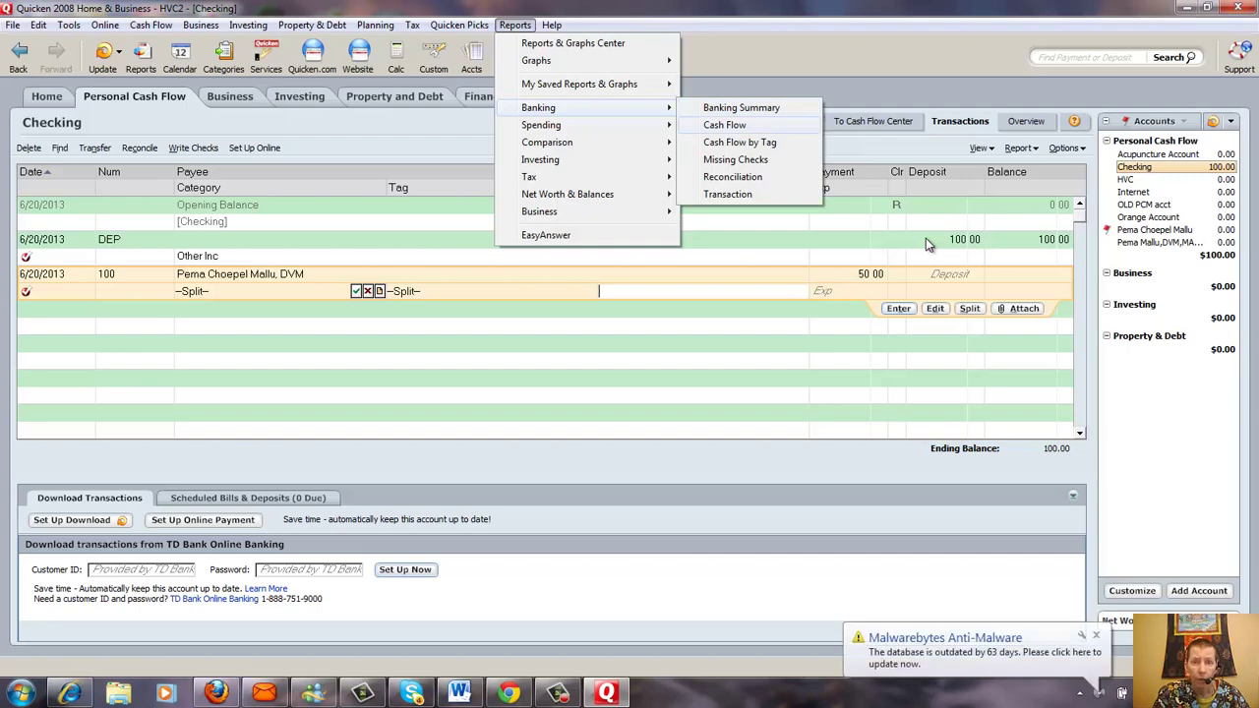
key(Return)
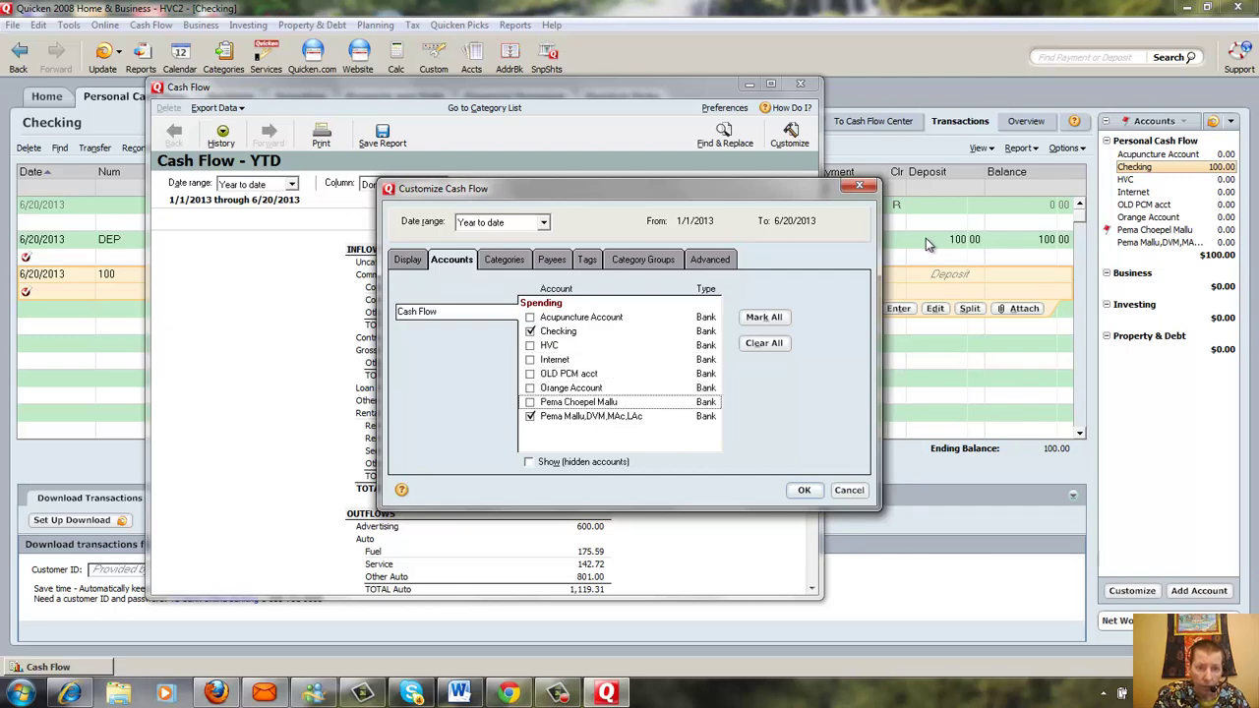
Exclude the extra bank account so the Cash Flow report covers Checking only, then apply the settings
key(Down)
key(space)
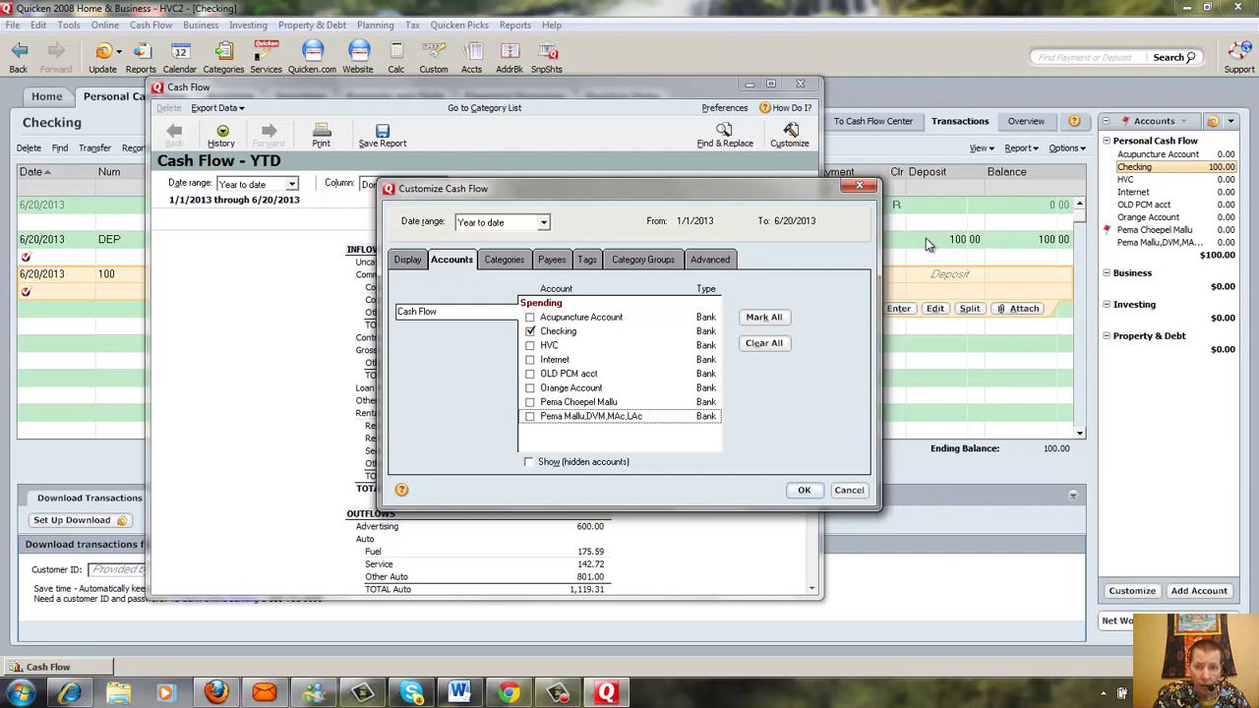
key(Return)
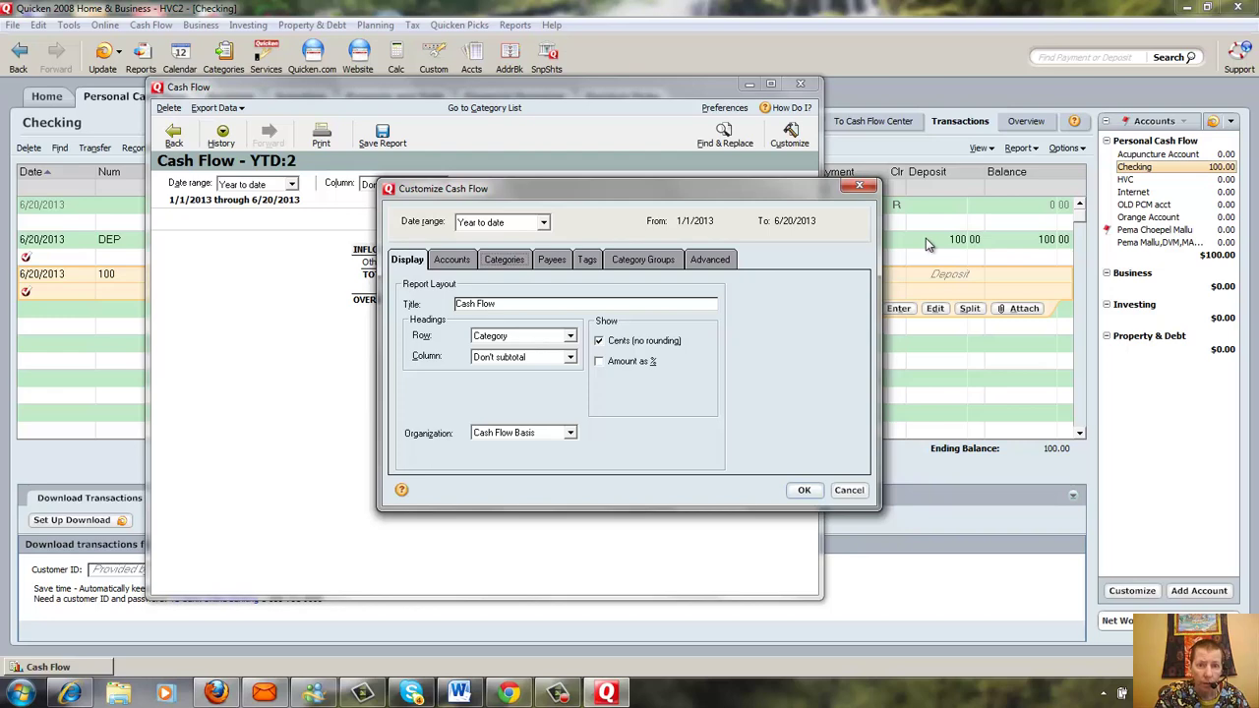
key(ctrl+Tab)
key(ctrl+Tab)
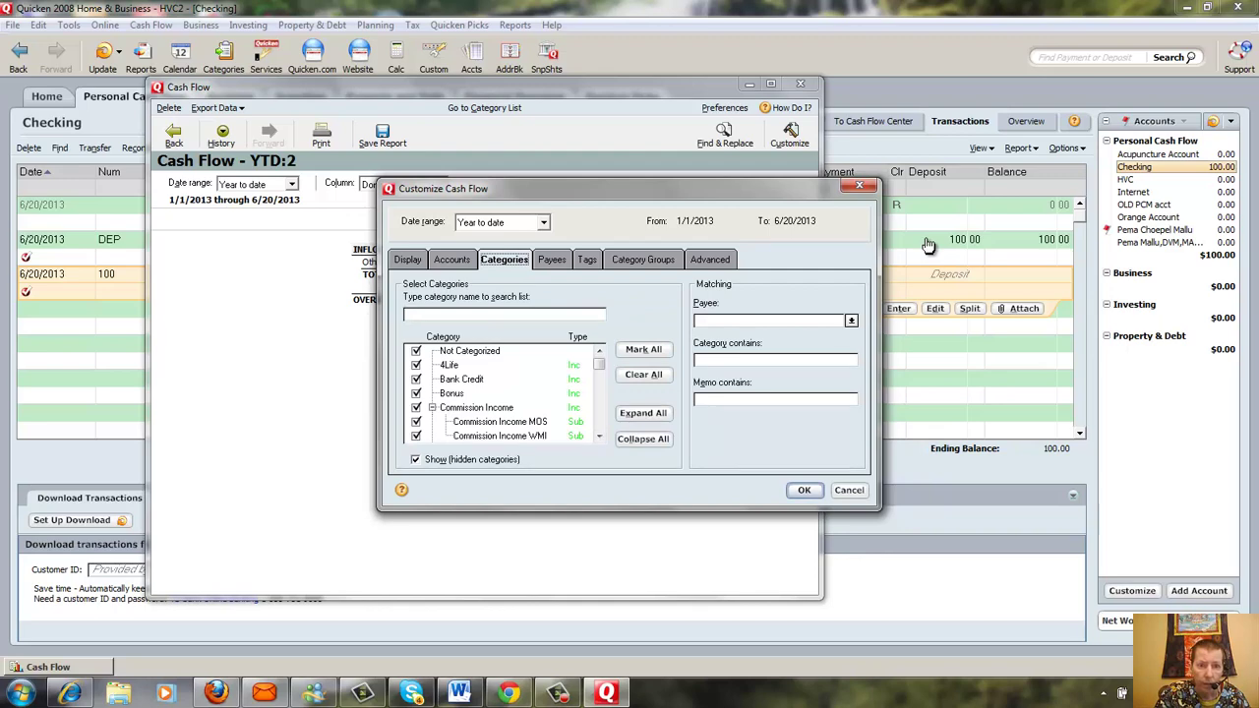
key(shift+Tab)
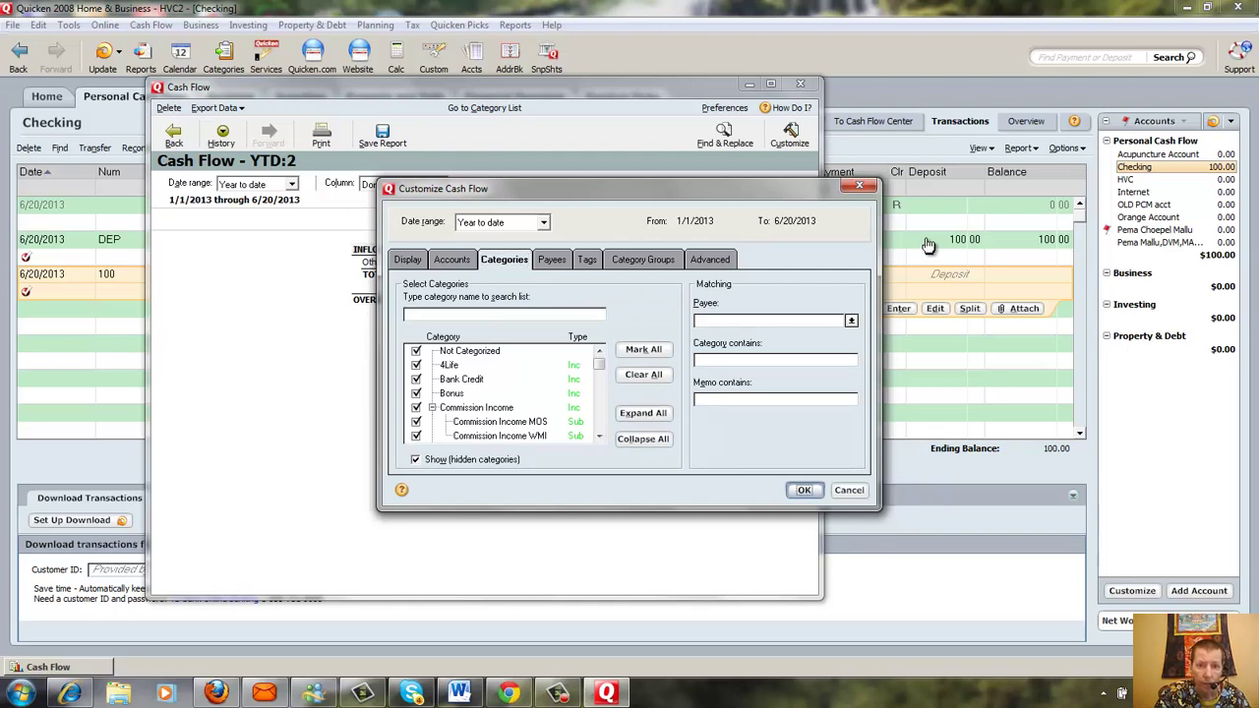
key(Return)
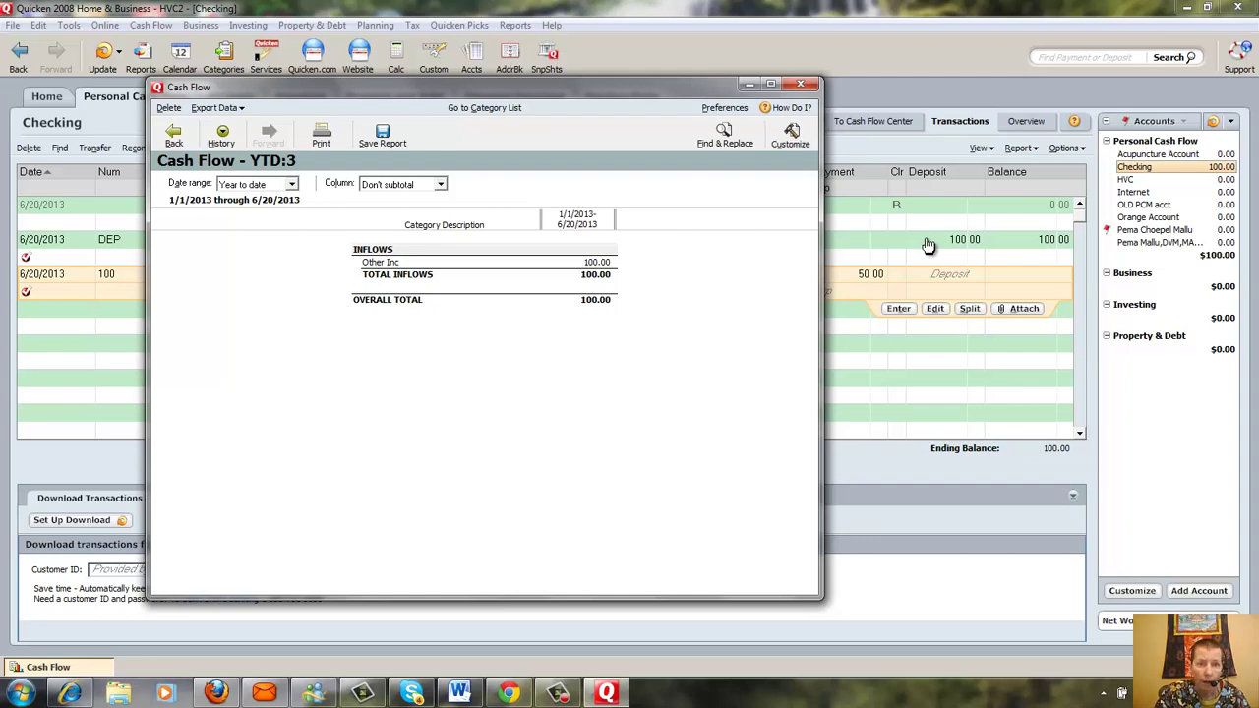
click(789, 135)
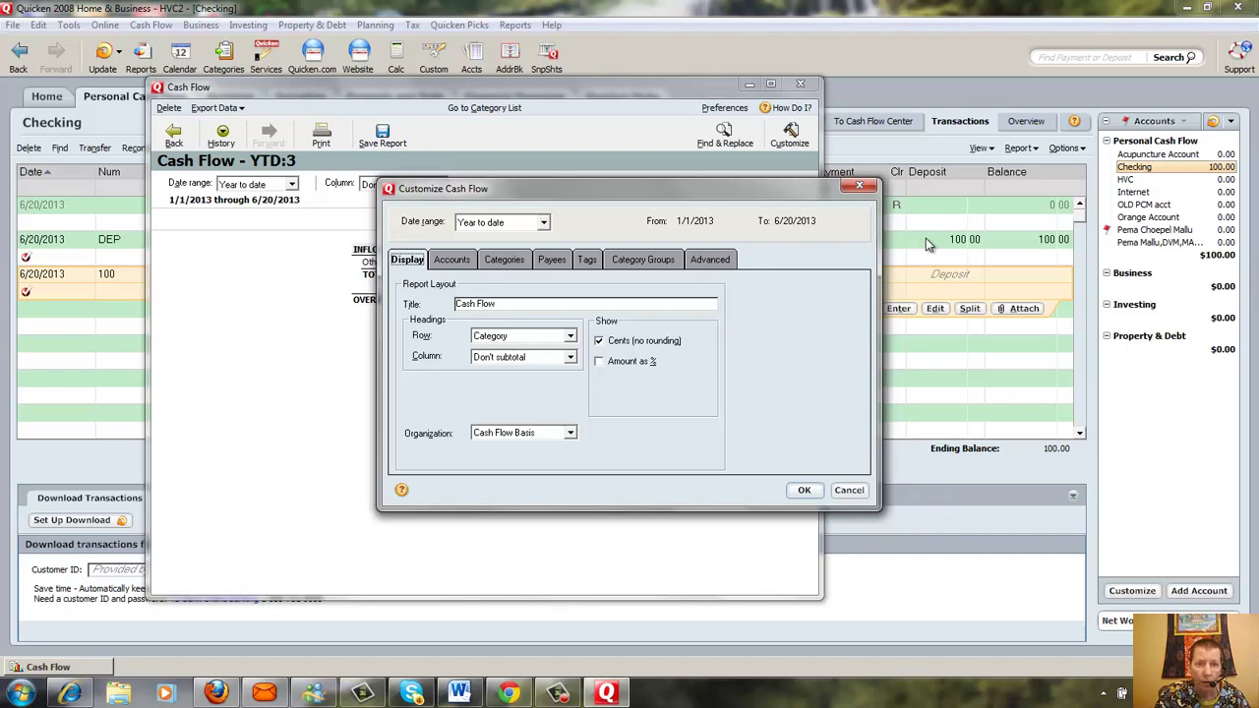
key(ctrl+Tab)
key(ctrl+Tab)
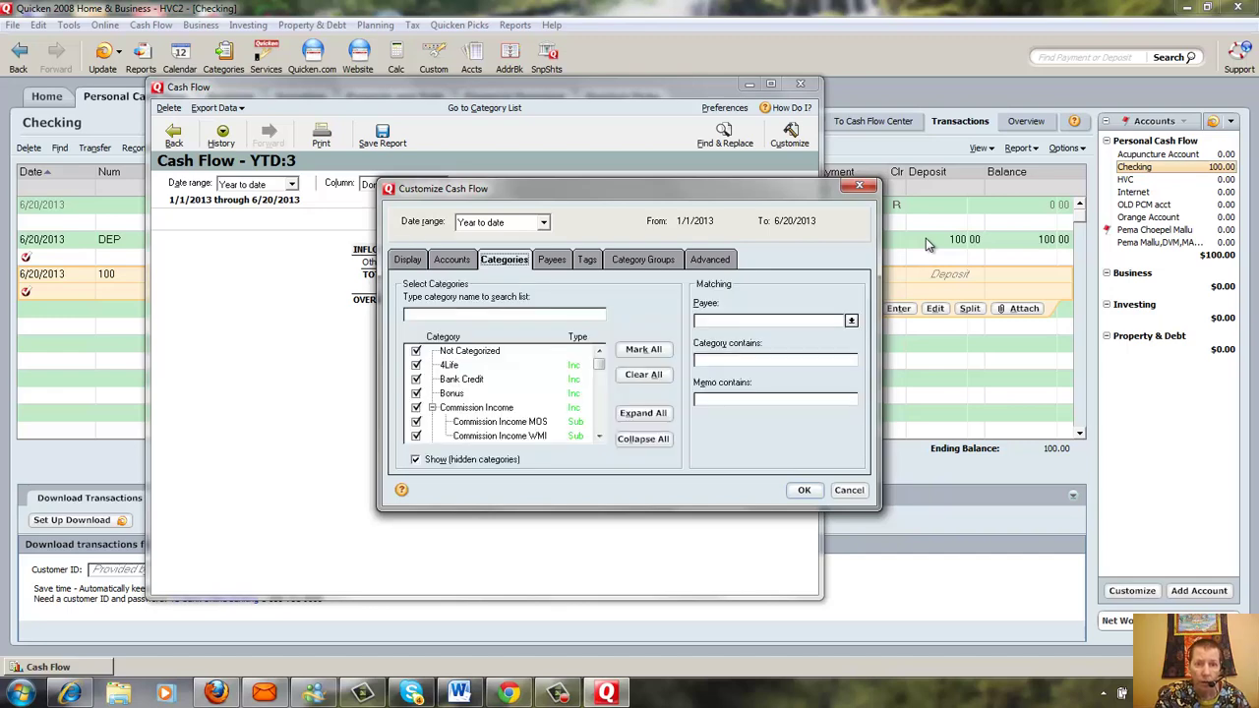
scroll(924, 244, down, 10)
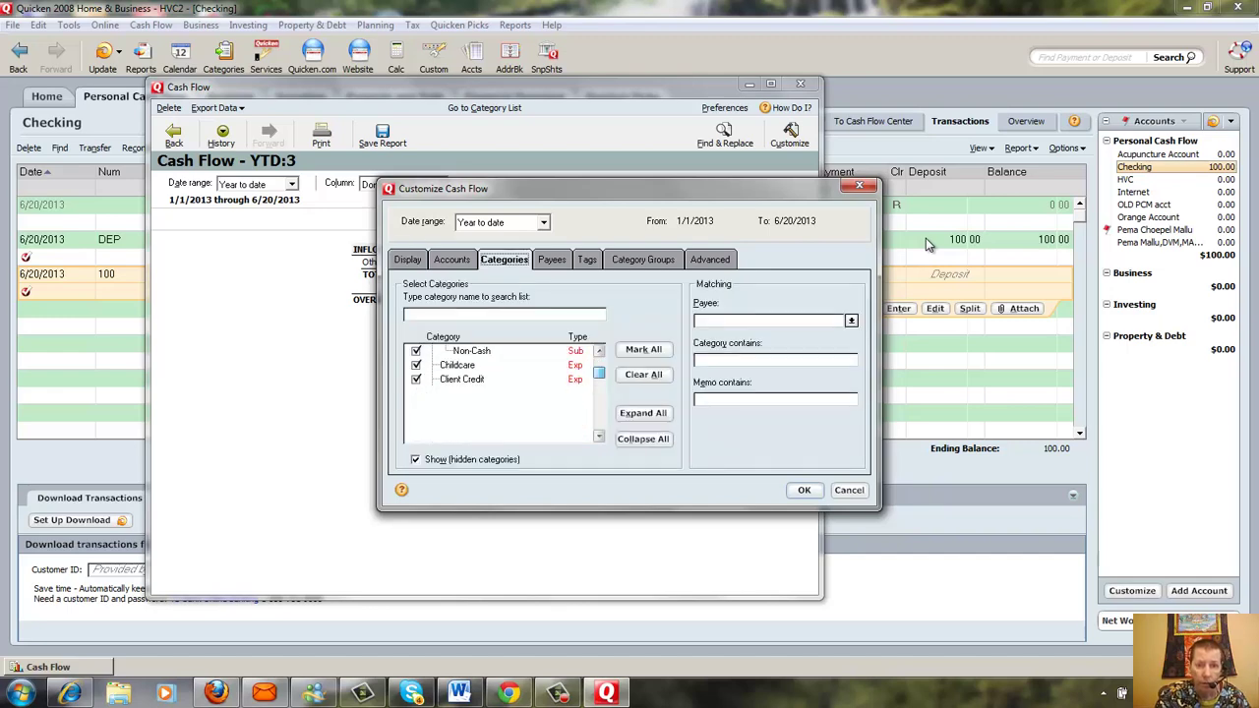
scroll(925, 244, down, 10)
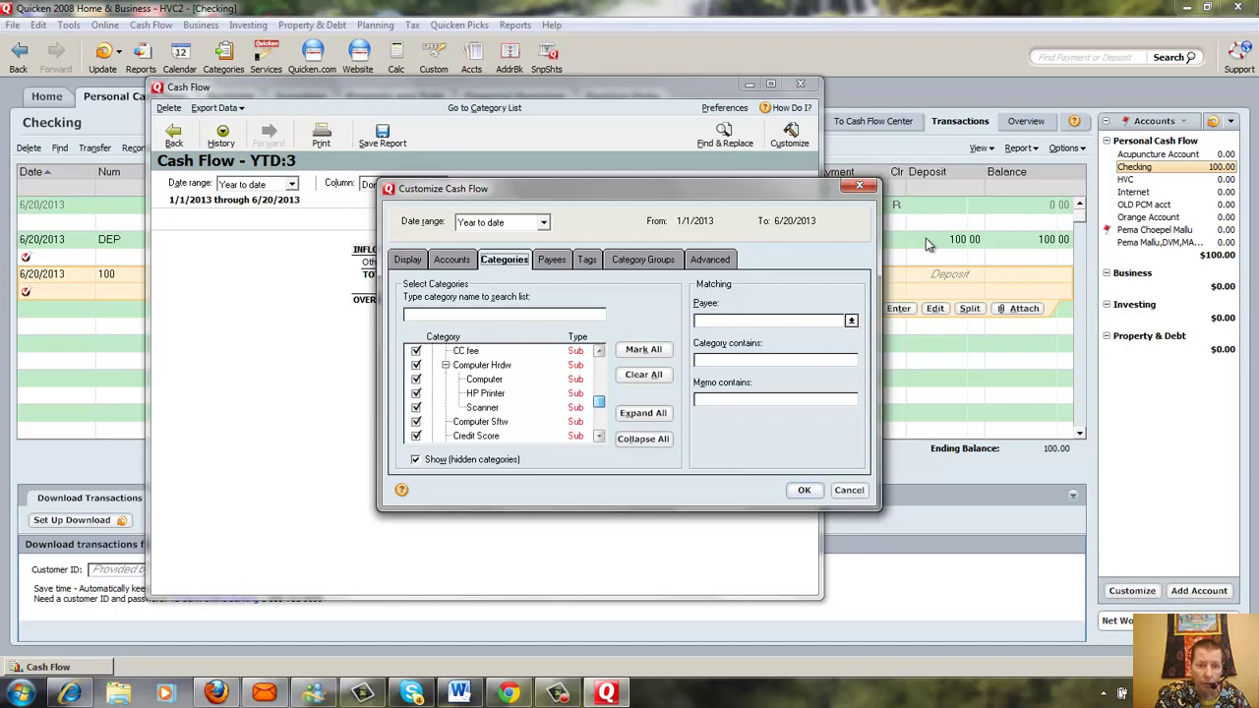
scroll(924, 244, down, 3)
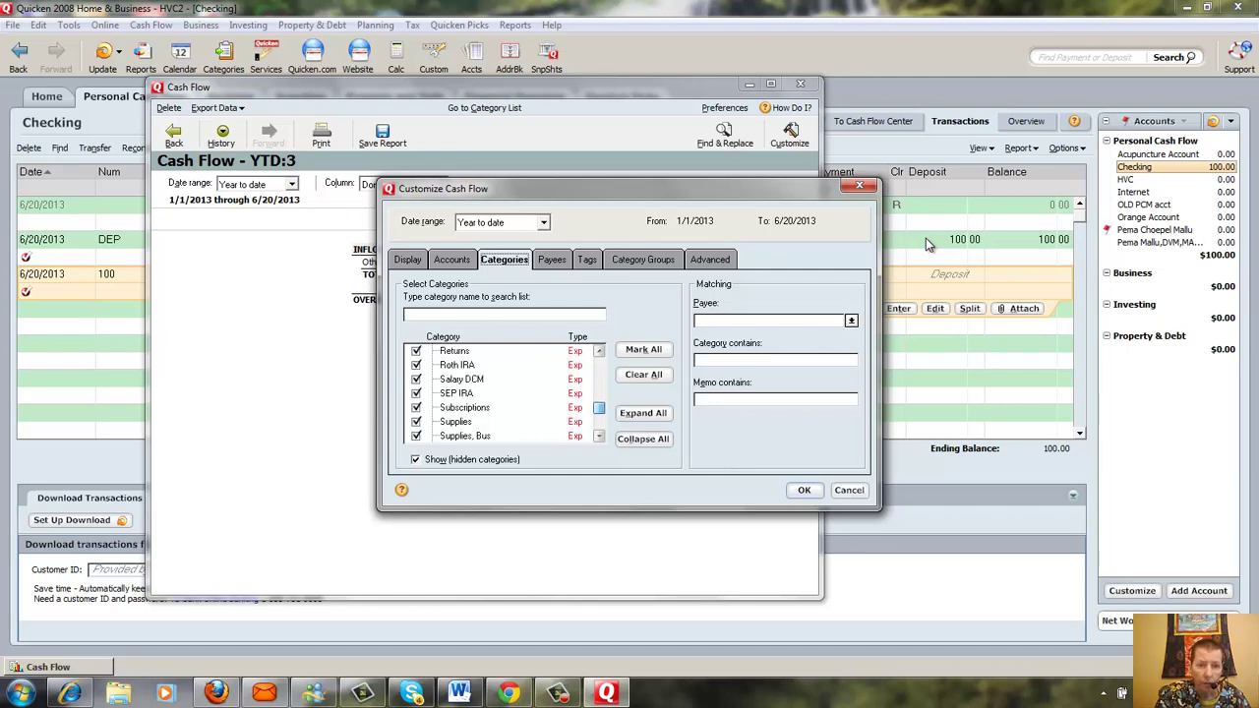
scroll(924, 244, down, 2)
scroll(925, 243, up, 1)
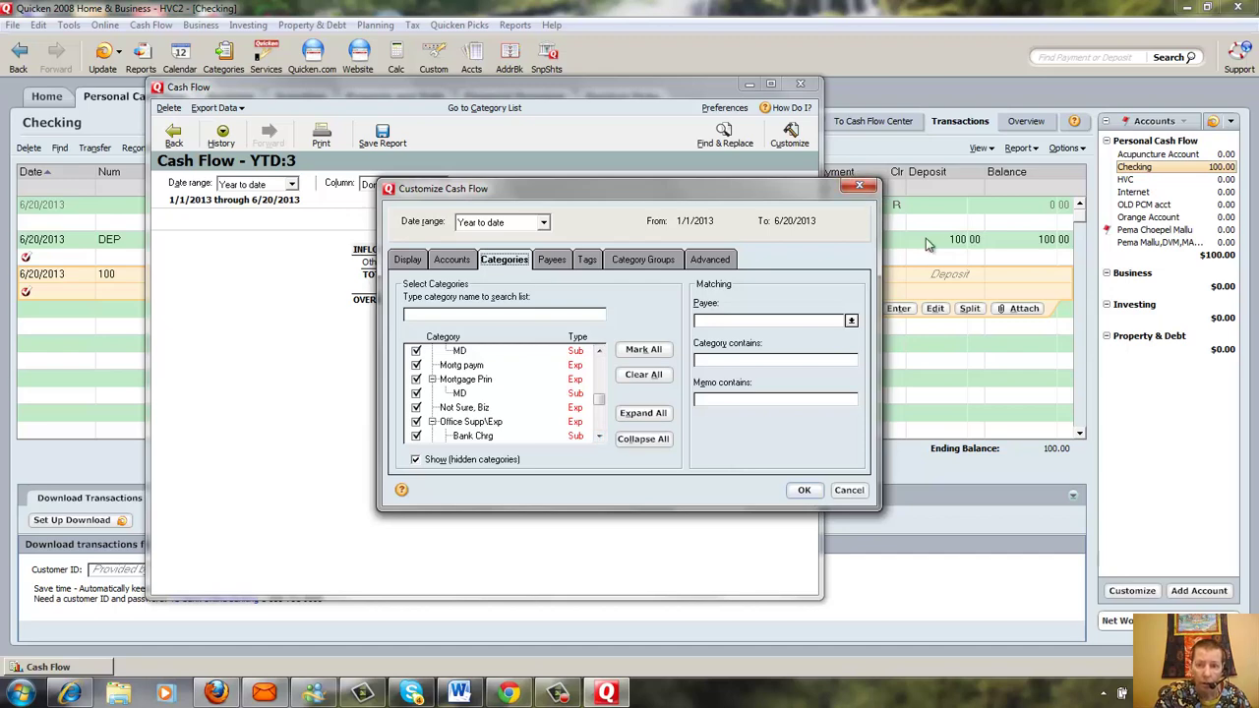
key(Return)
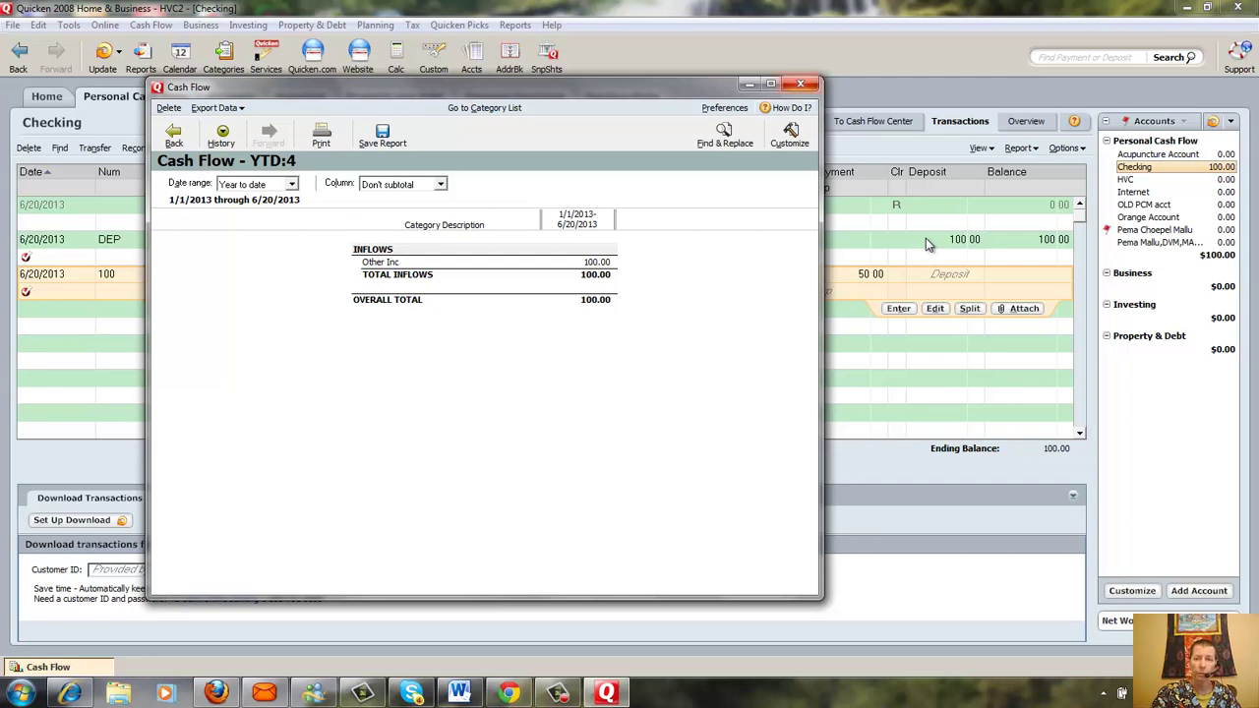
Close the Cash Flow report without saving it
key(Escape)
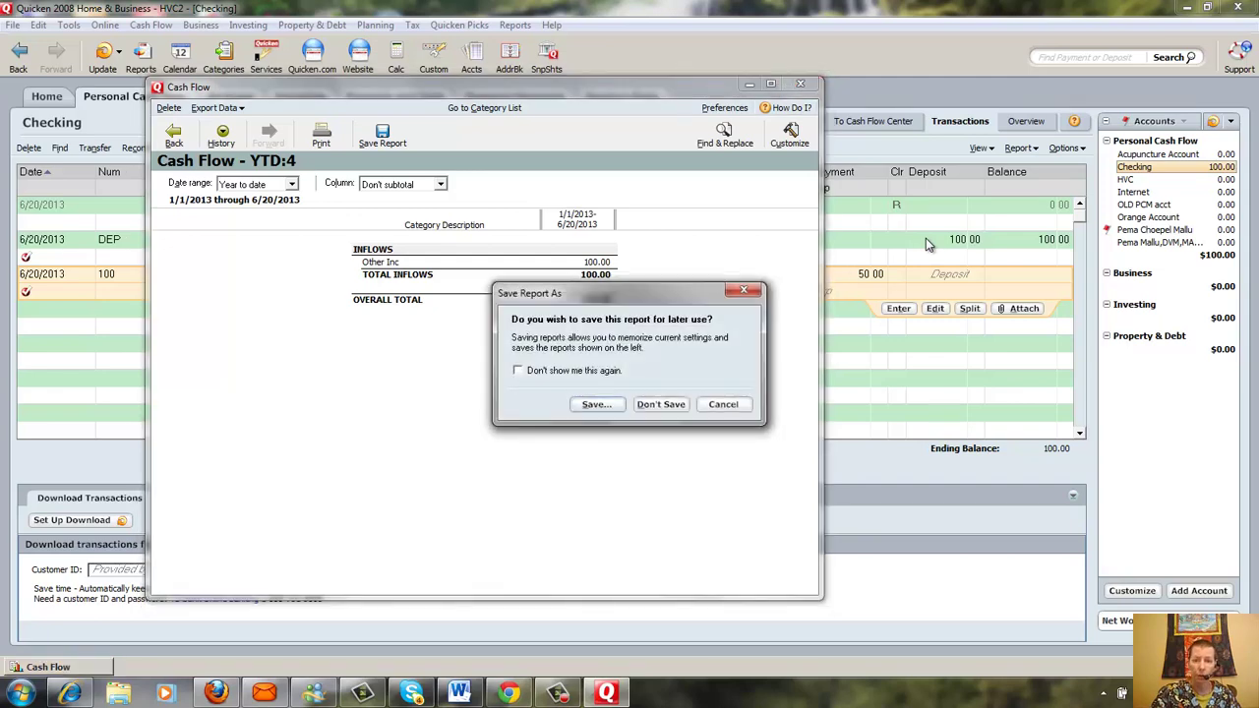
key(Tab)
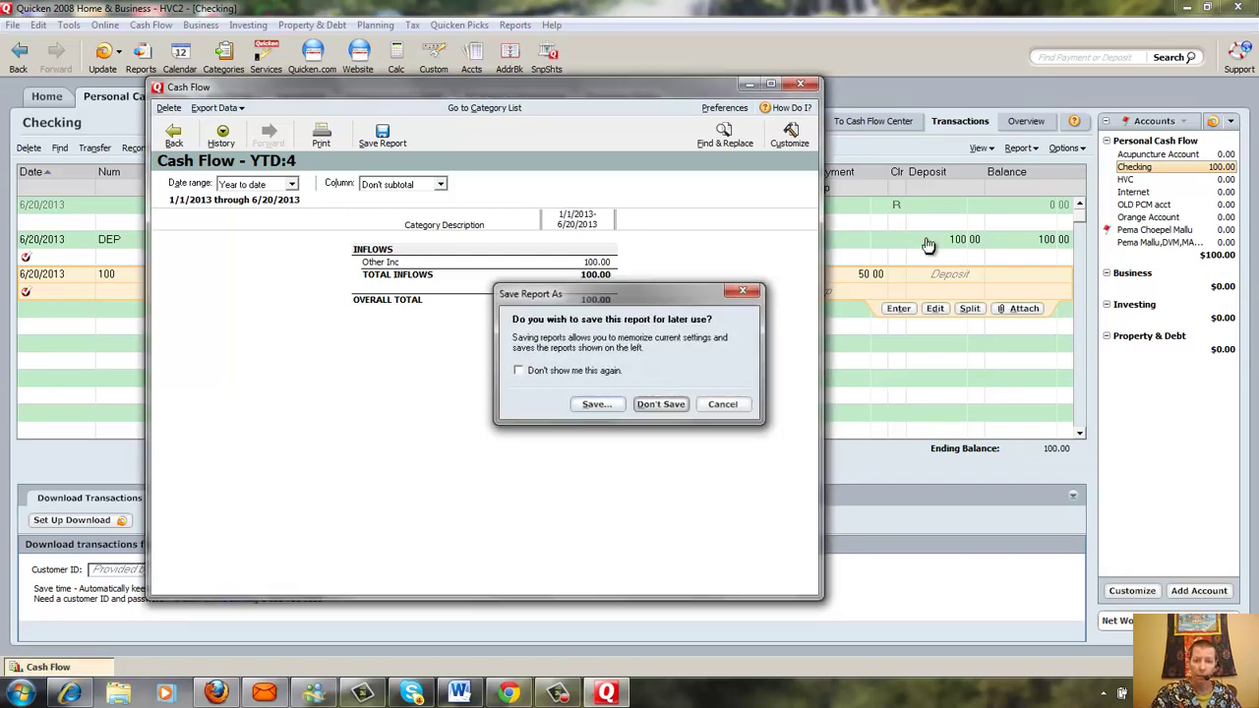
key(Return)
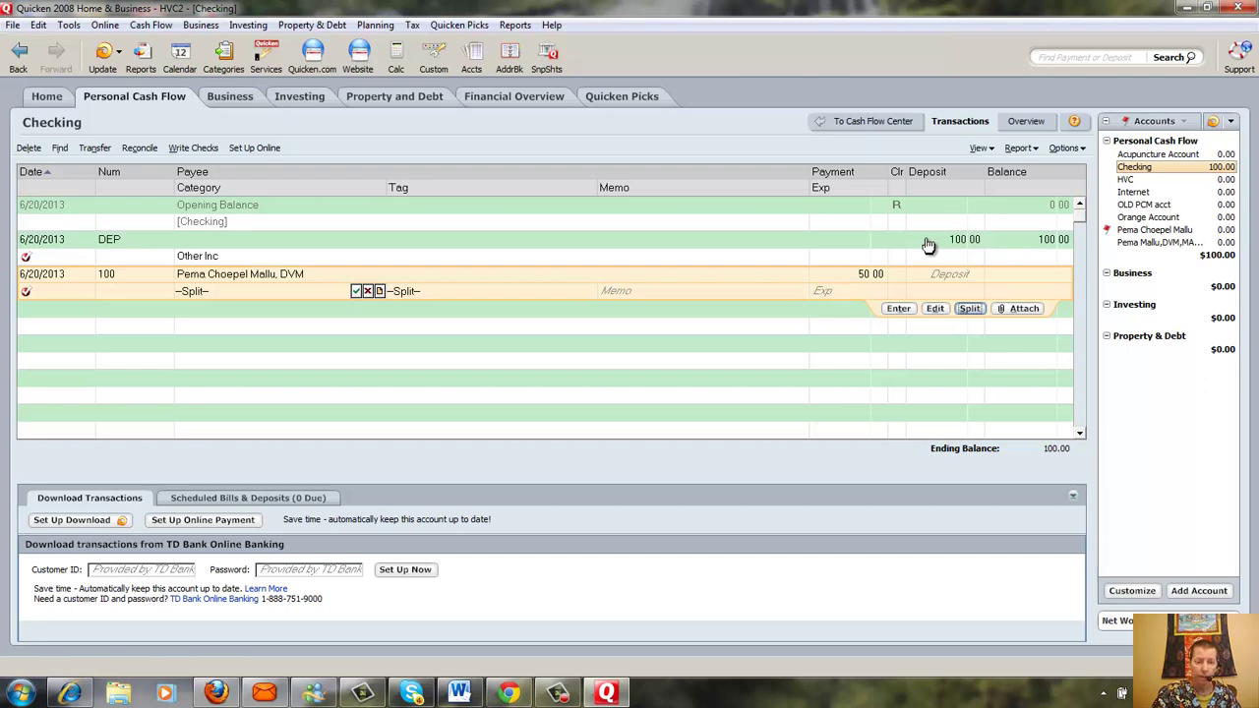
Confirm check 100's 25.00/25.00 split and record the check in the register
key(ctrl+s)
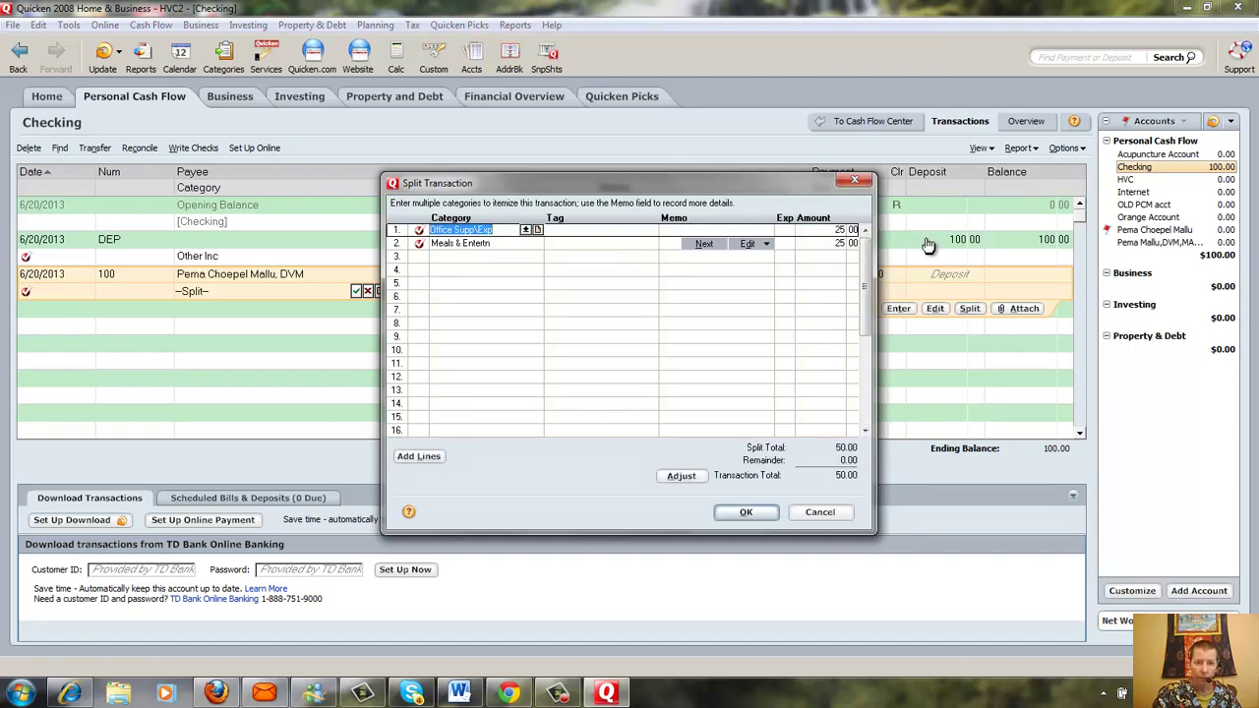
key(Return)
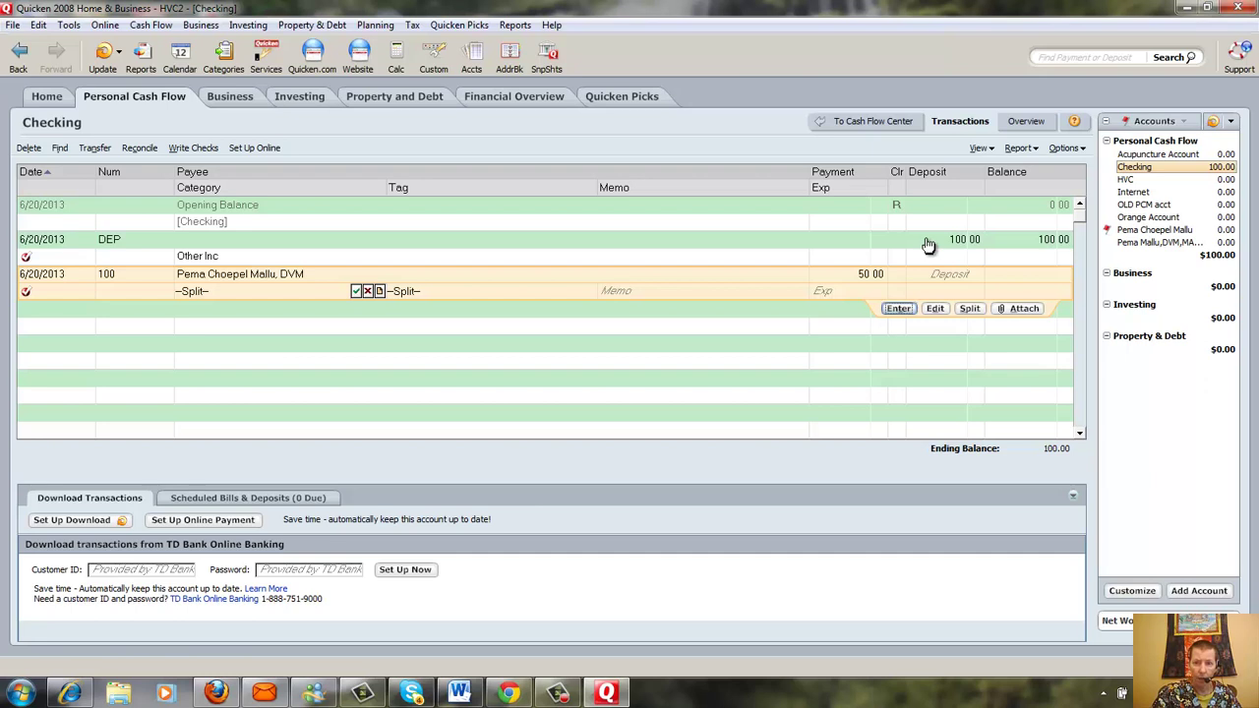
key(Return)
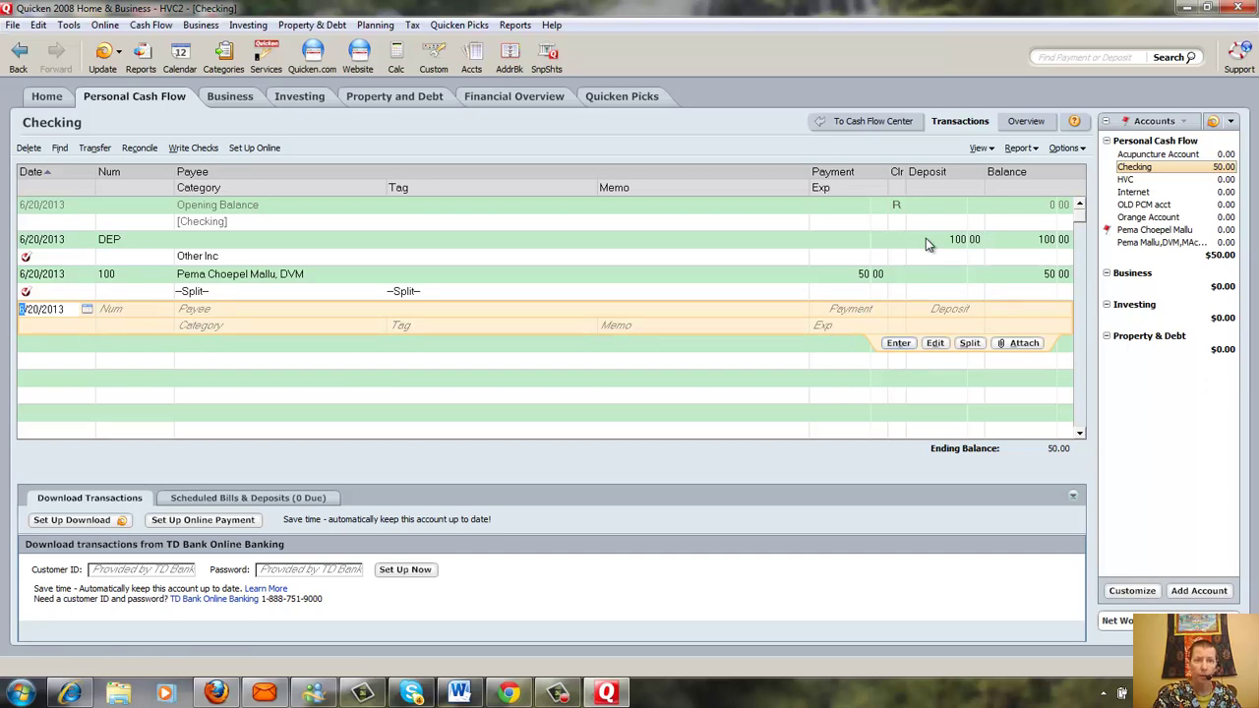
Run a new year-to-date Banking Cash Flow report
key(alt+r)
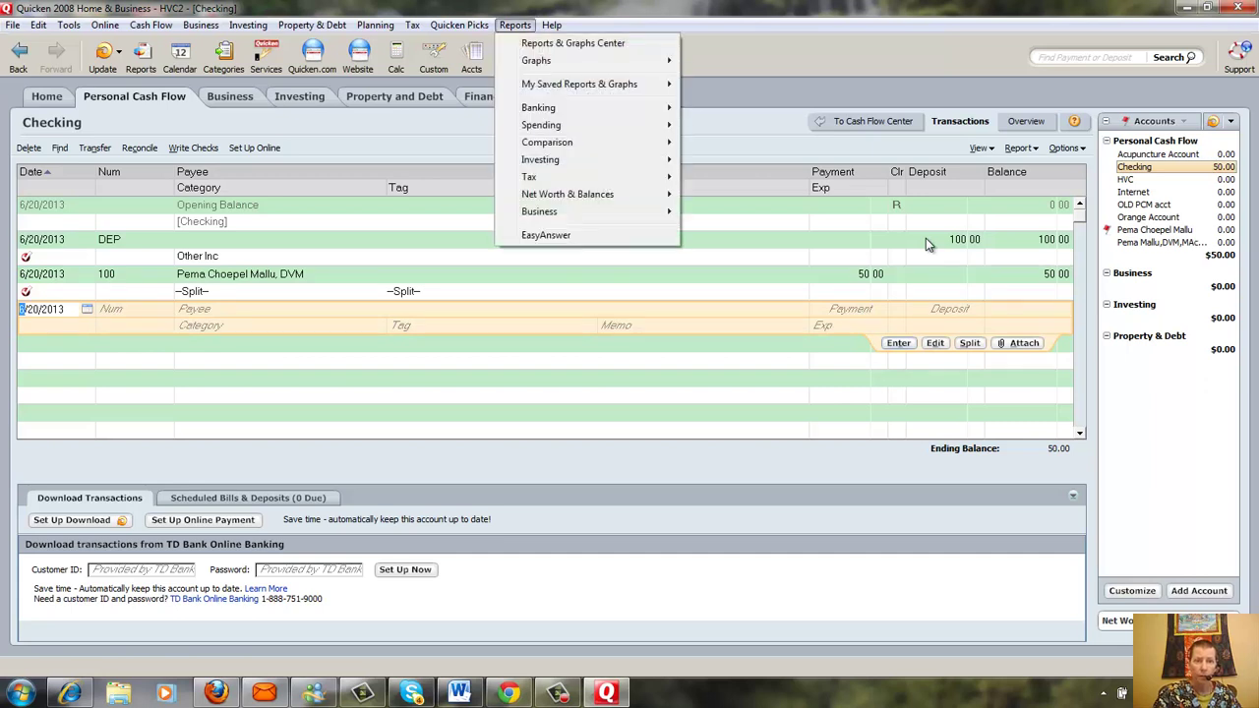
key(Down)
key(Down)
key(Down)
key(Down)
key(Right)
key(Down)
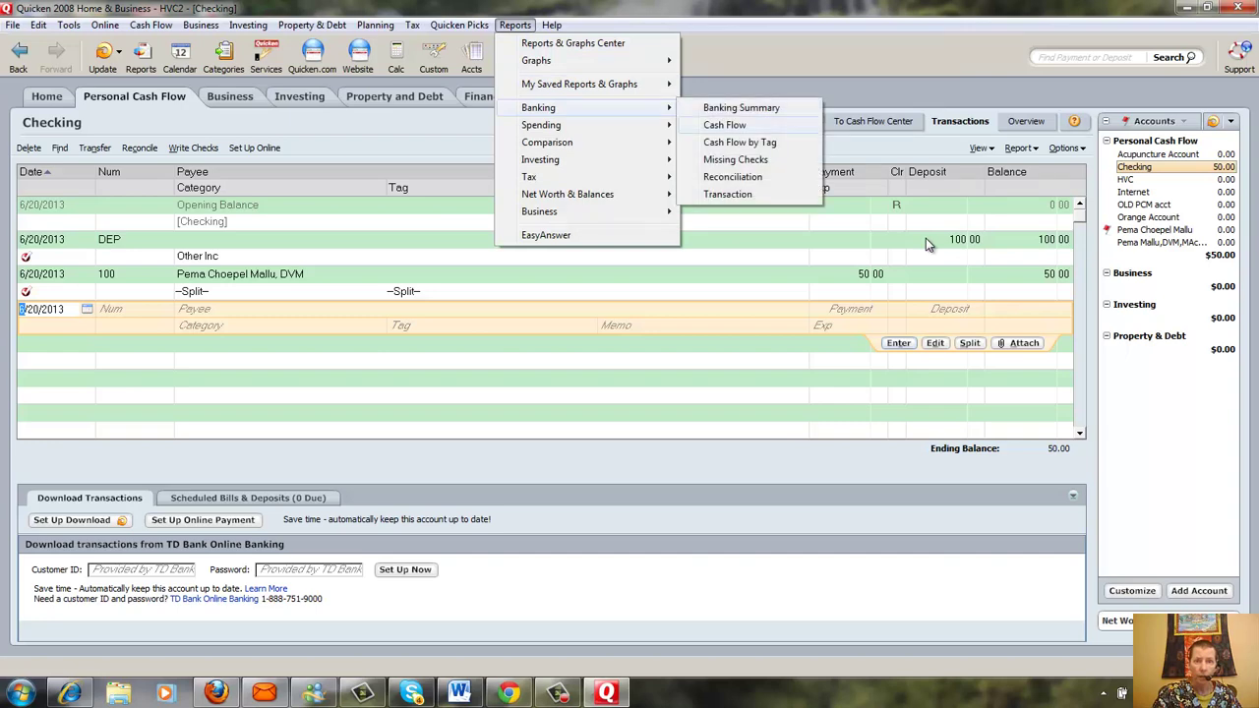
key(Return)
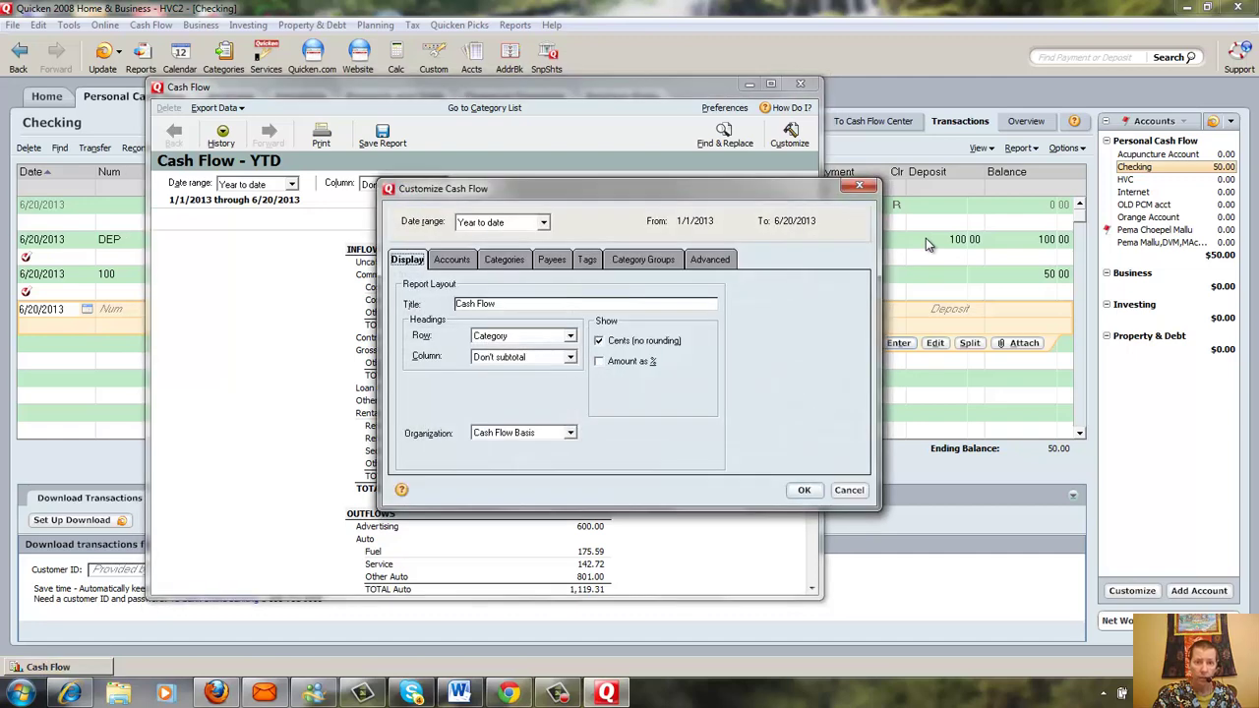
Uncheck every account except Checking, including Acupuncture, HVC, Internet, OLD PCM and Orange, and apply
key(ctrl+Tab)
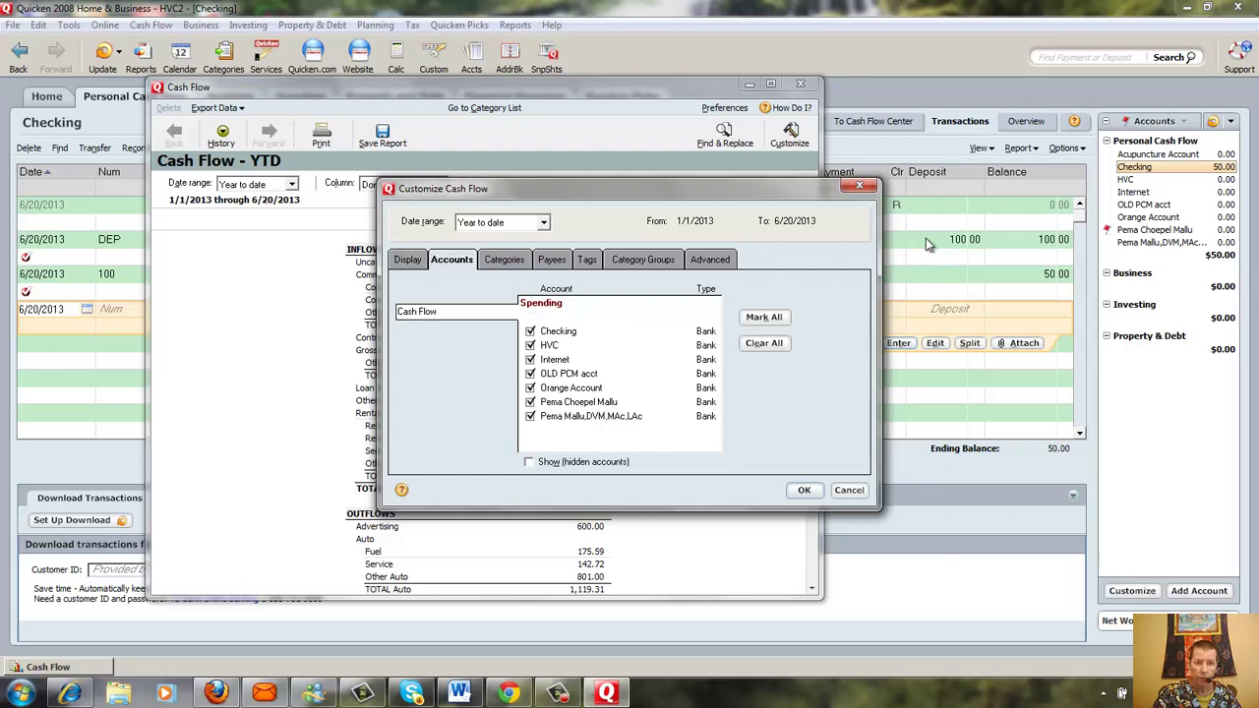
key(space)
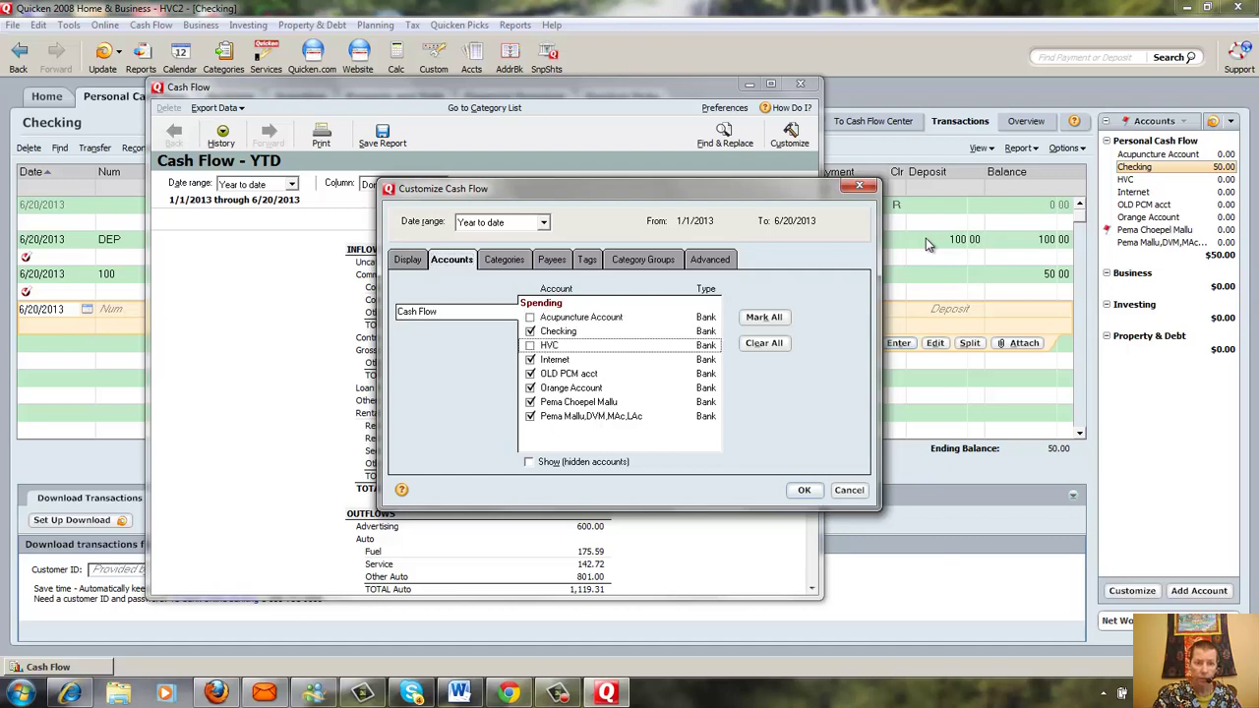
key(Down)
key(space)
key(Down)
key(space)
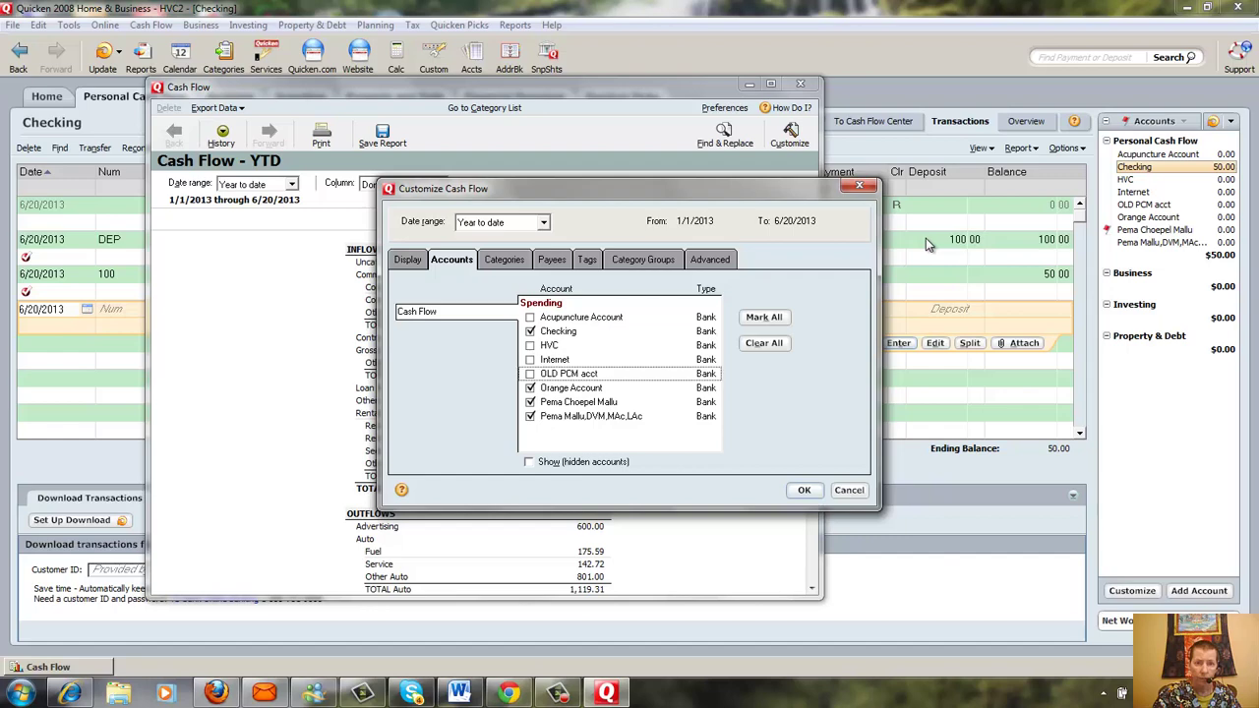
key(Down)
key(space)
key(Down)
key(space)
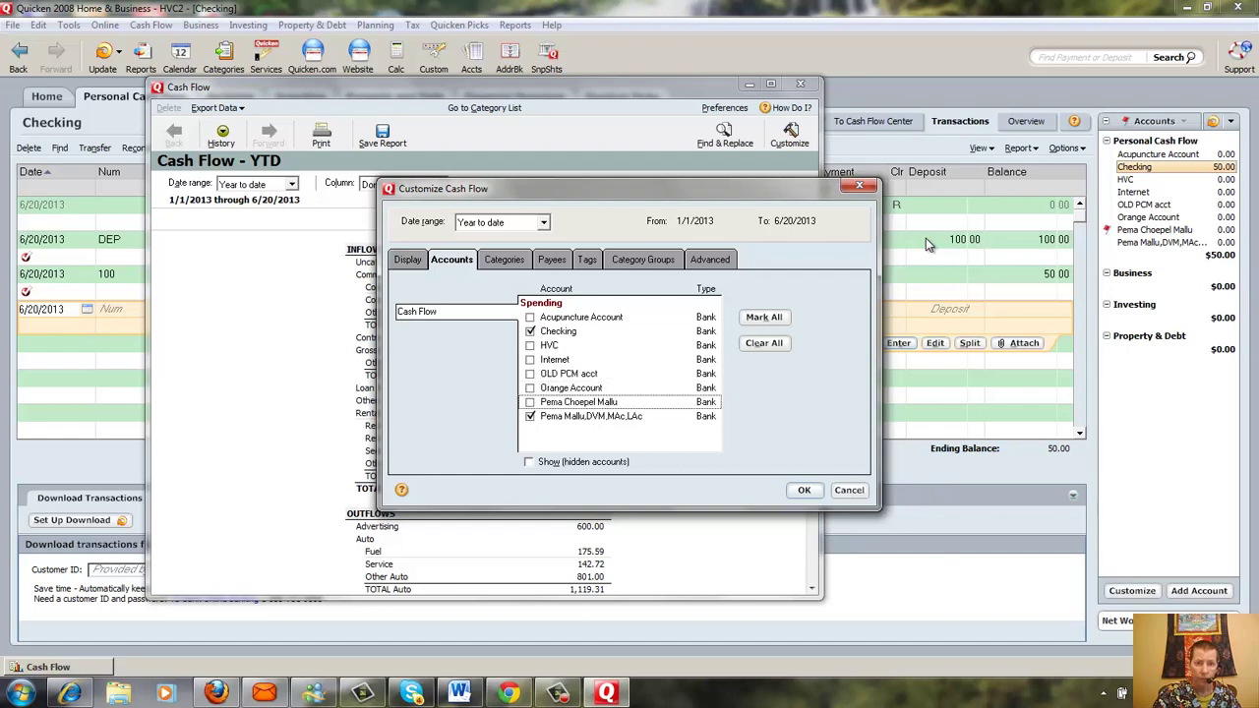
key(Down)
key(space)
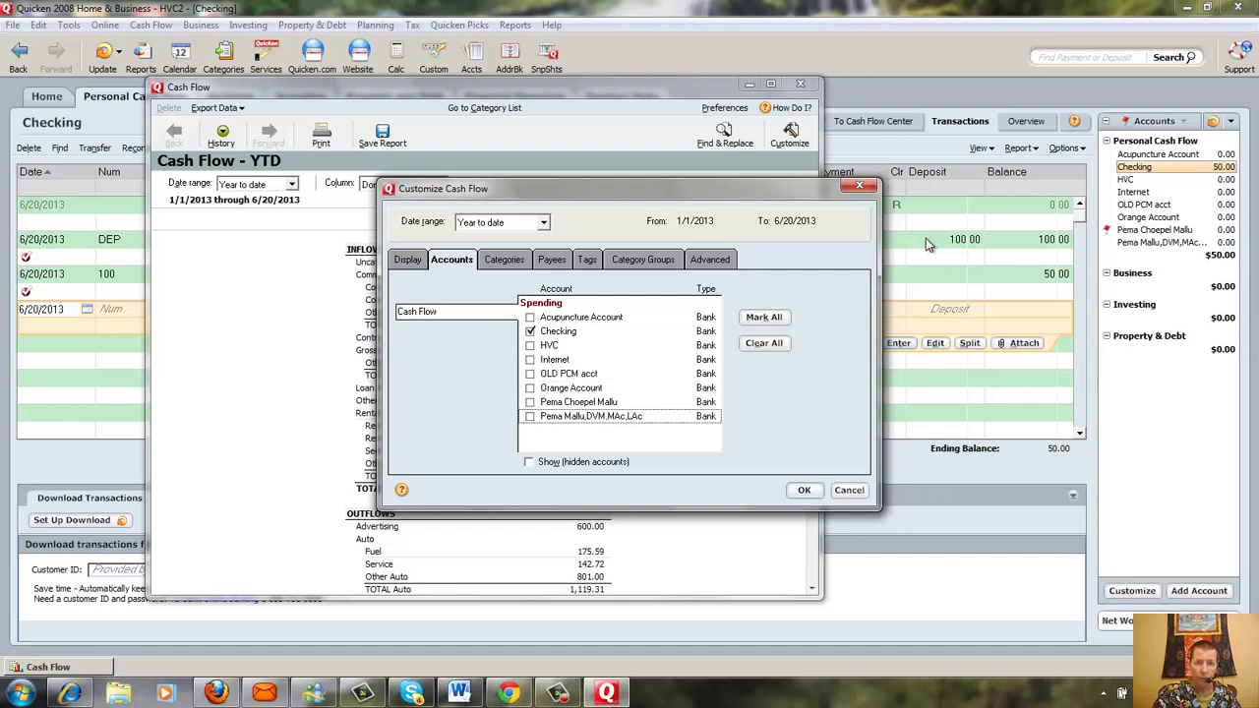
key(Tab)
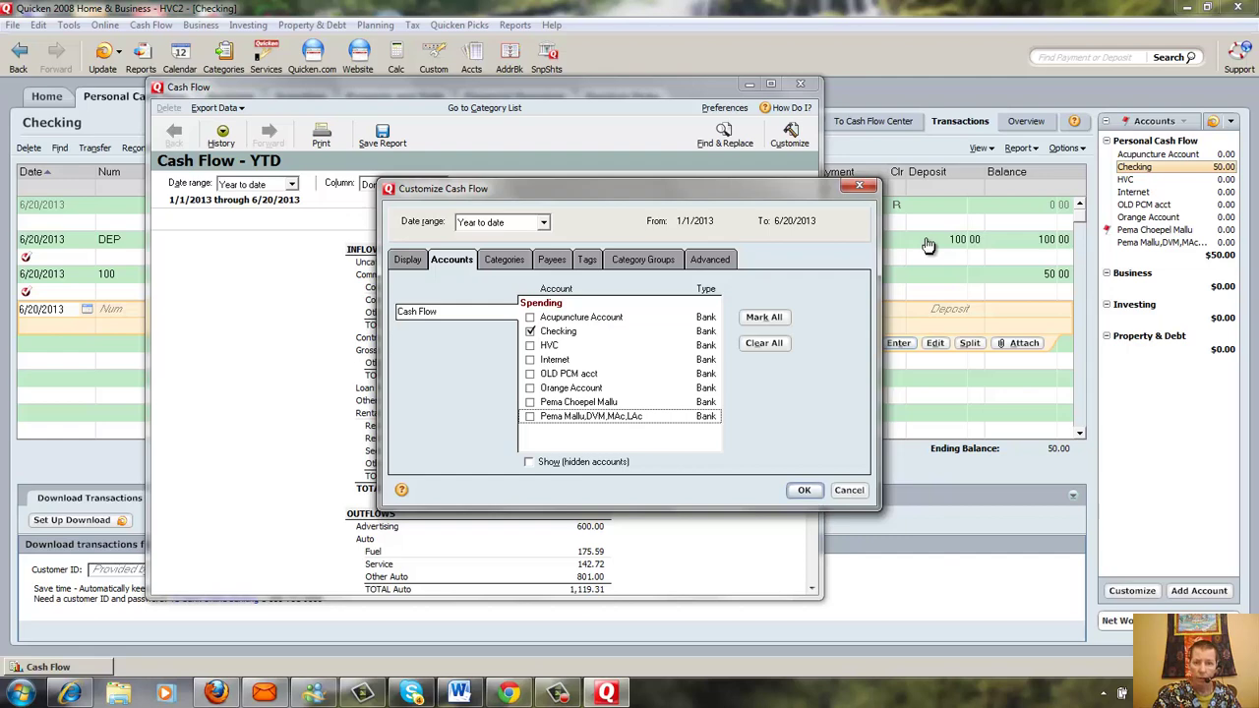
key(Return)
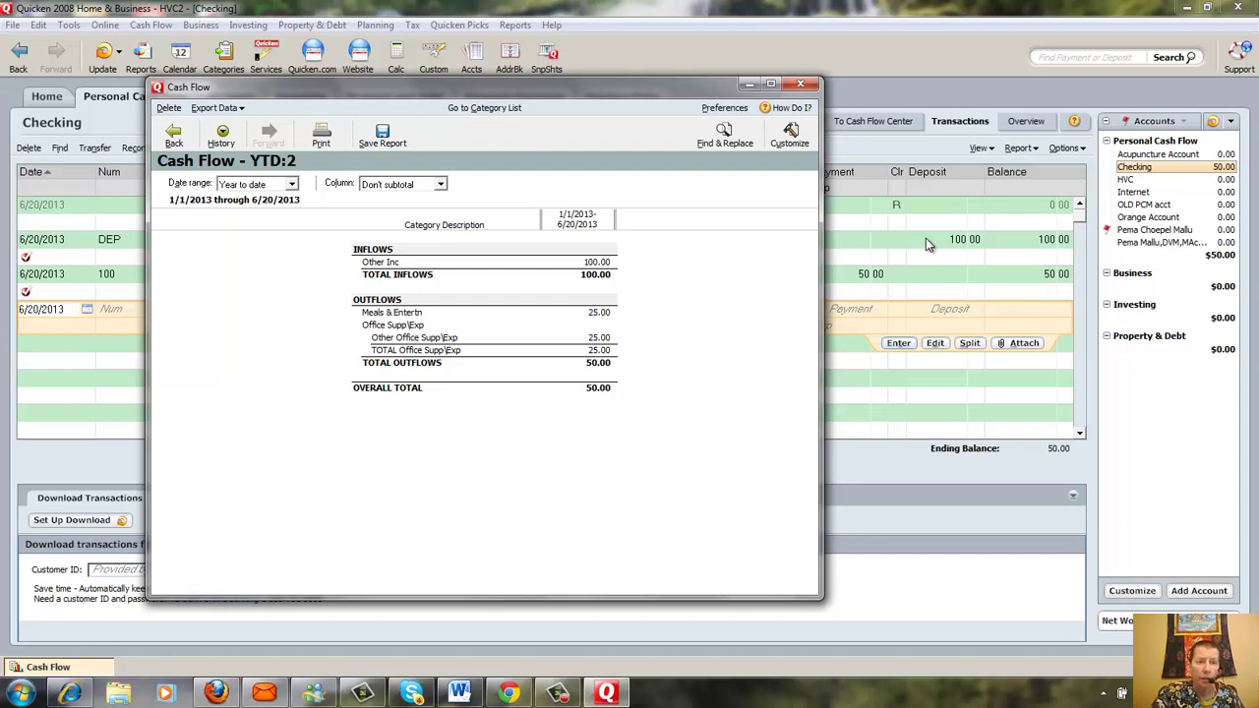
Show the Cash Flow report's Export Data format list from the report toolbar
click(216, 107)
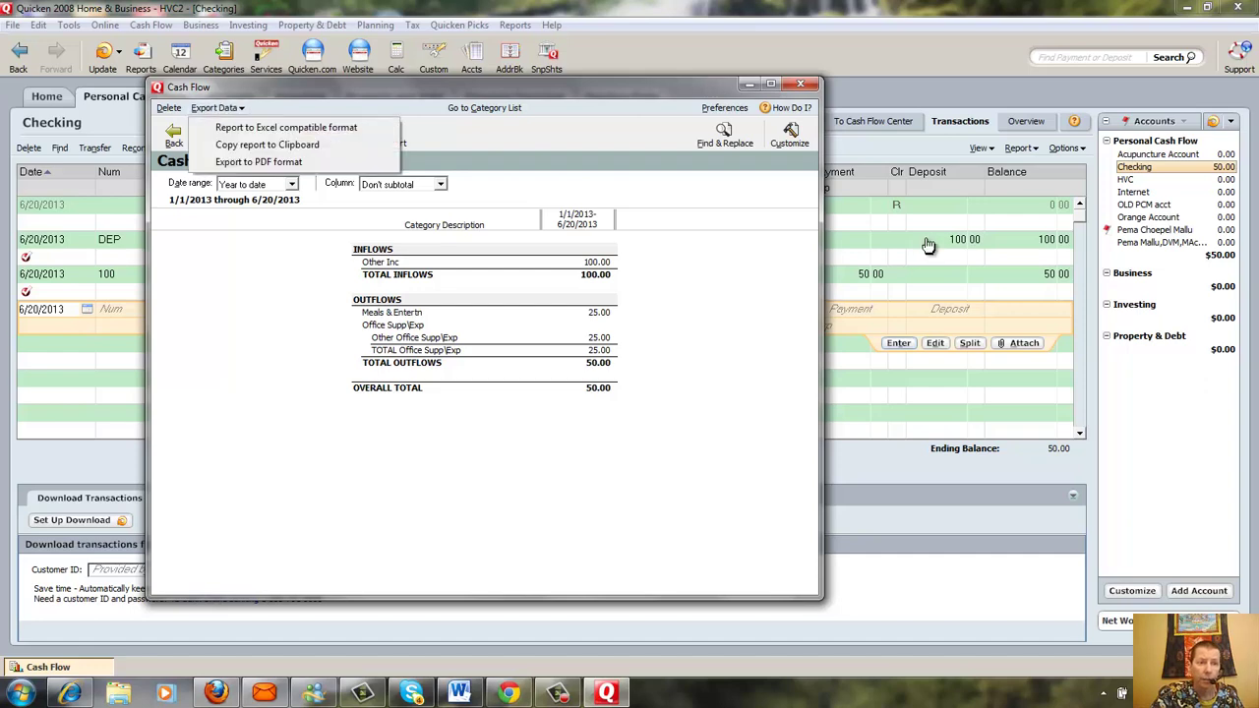